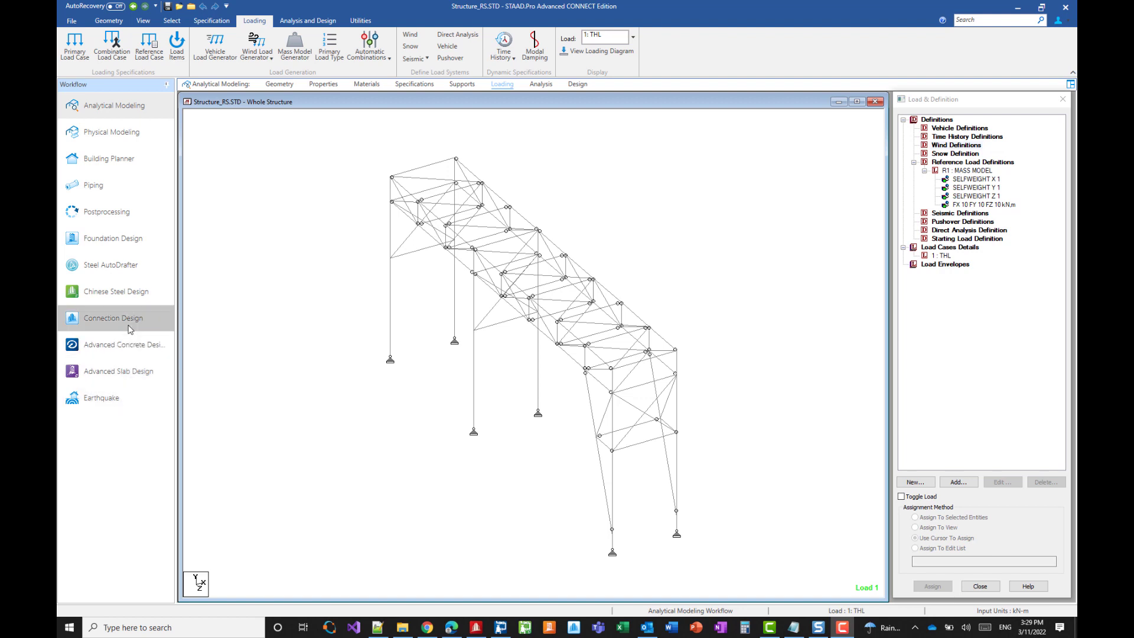
# Review R1 : MASS MODEL and show its FX 10 FY 10 FZ 10 kN loads on nodes 39, 44, 51-53 and 60
pyautogui.doubleClick(982, 171)
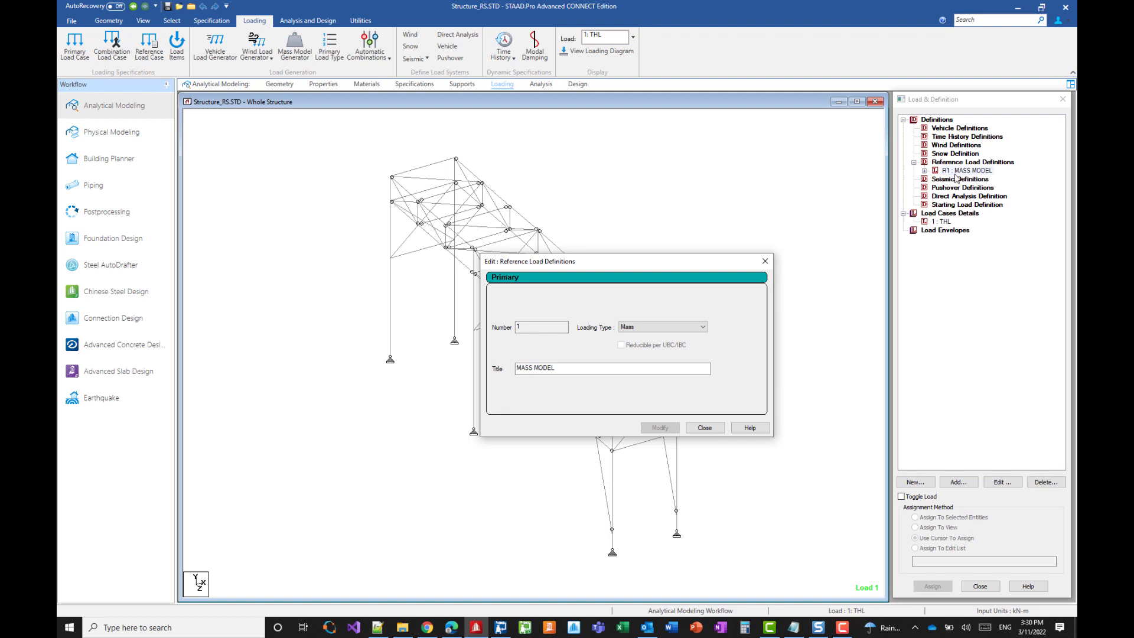
pyautogui.click(705, 430)
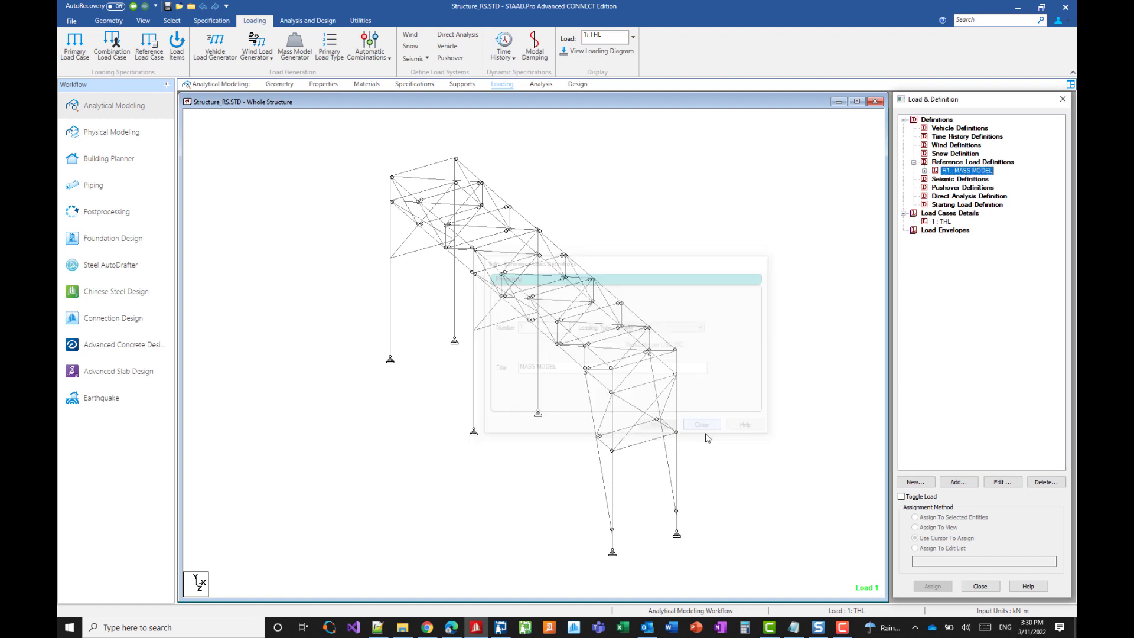
pyautogui.click(924, 171)
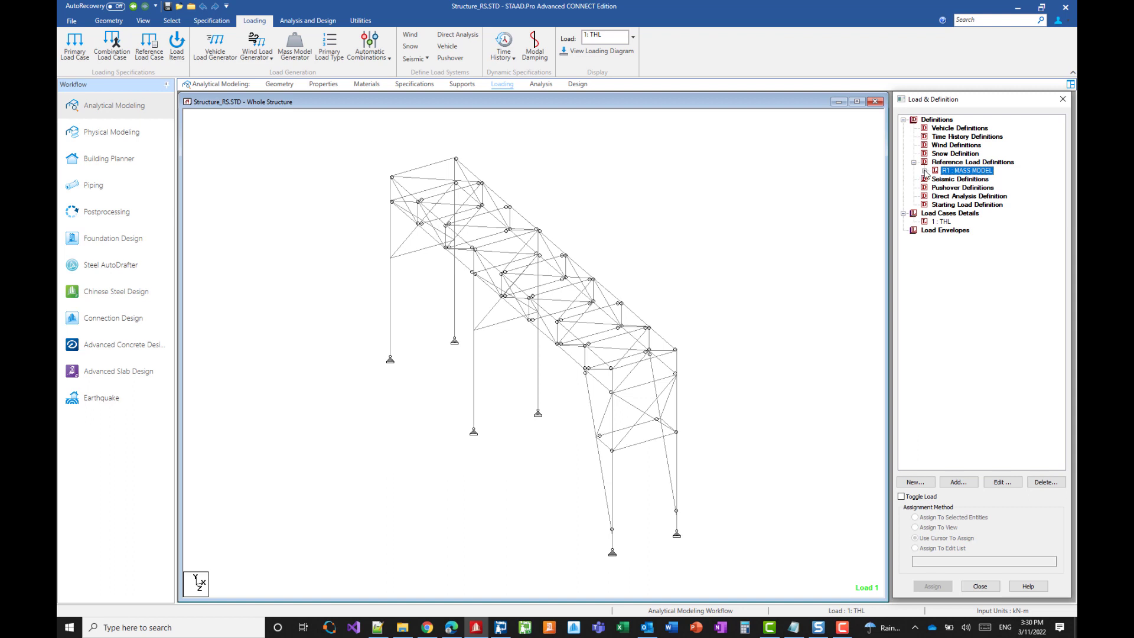
pyautogui.click(974, 205)
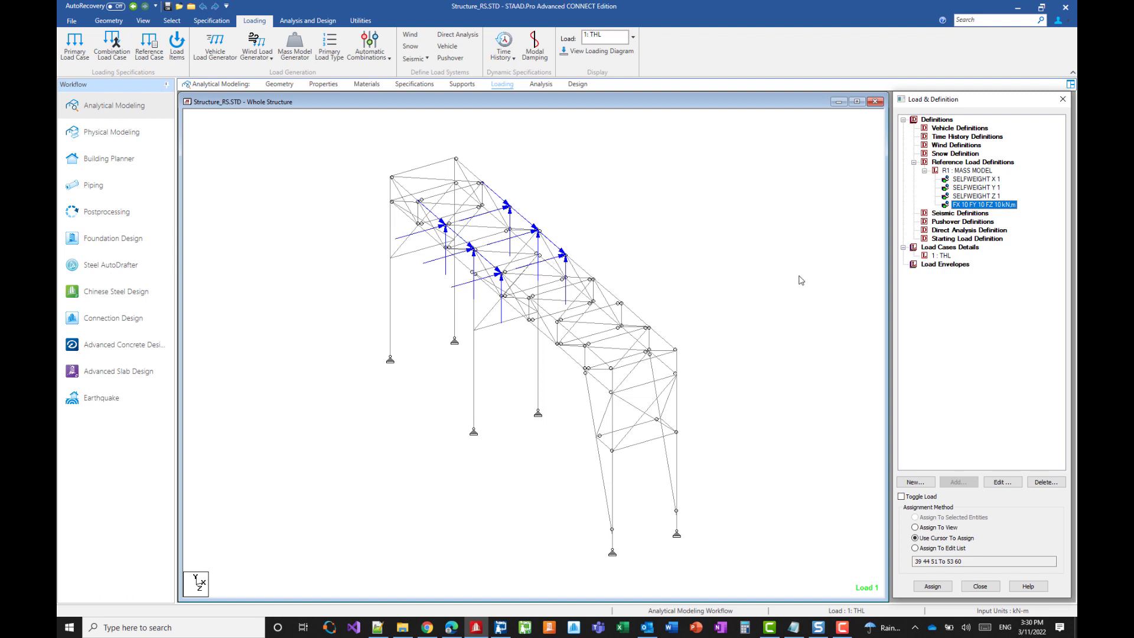
pyautogui.click(893, 253)
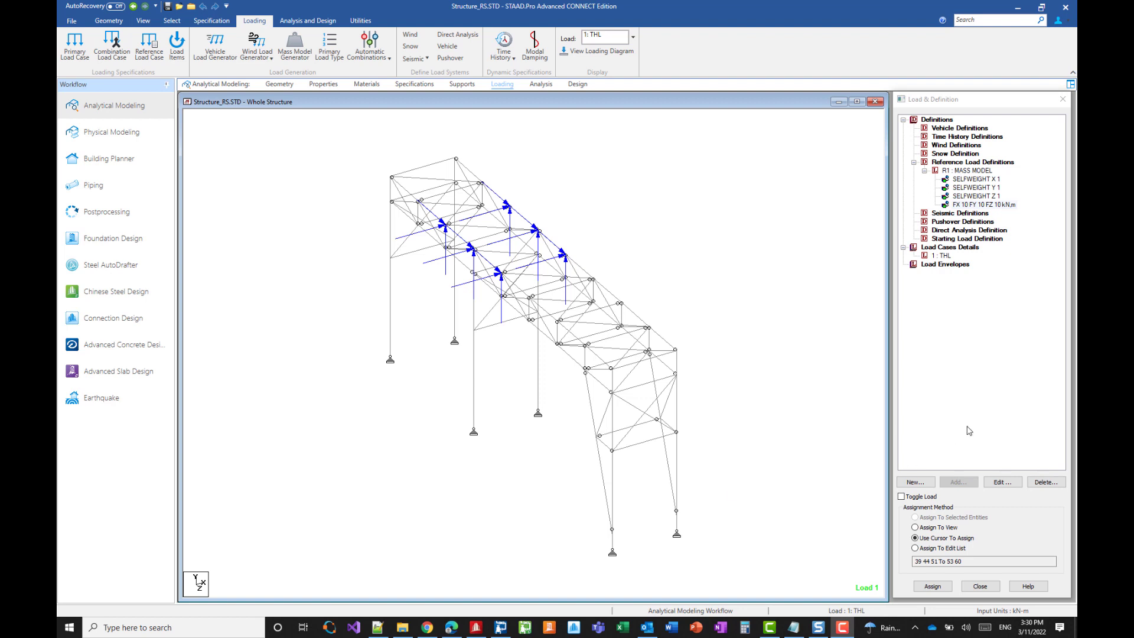
# Add a type 2 acceleration time history read from eqdata.txt with a 0.0013888 s time step
pyautogui.click(914, 482)
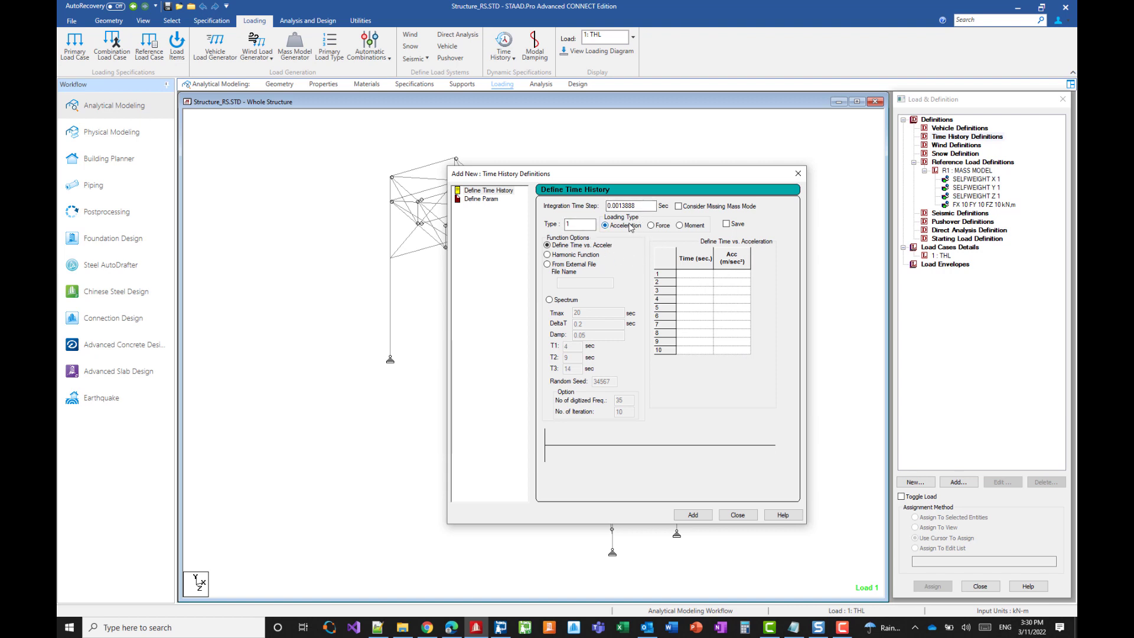
pyautogui.click(569, 264)
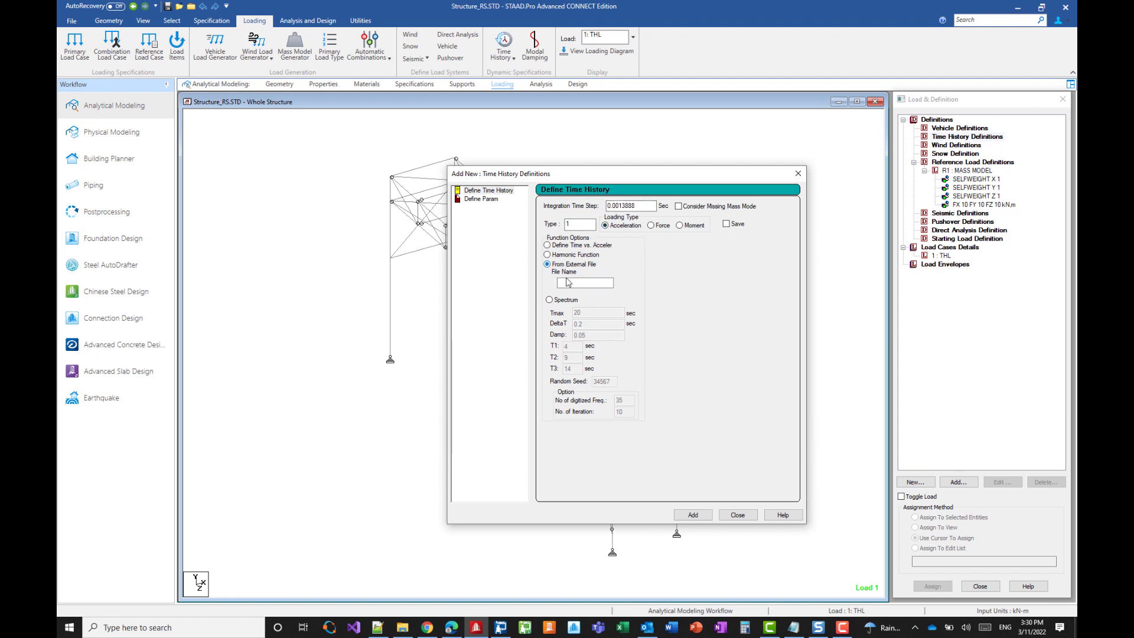
pyautogui.write('eqdata.txt')
pyautogui.click(693, 515)
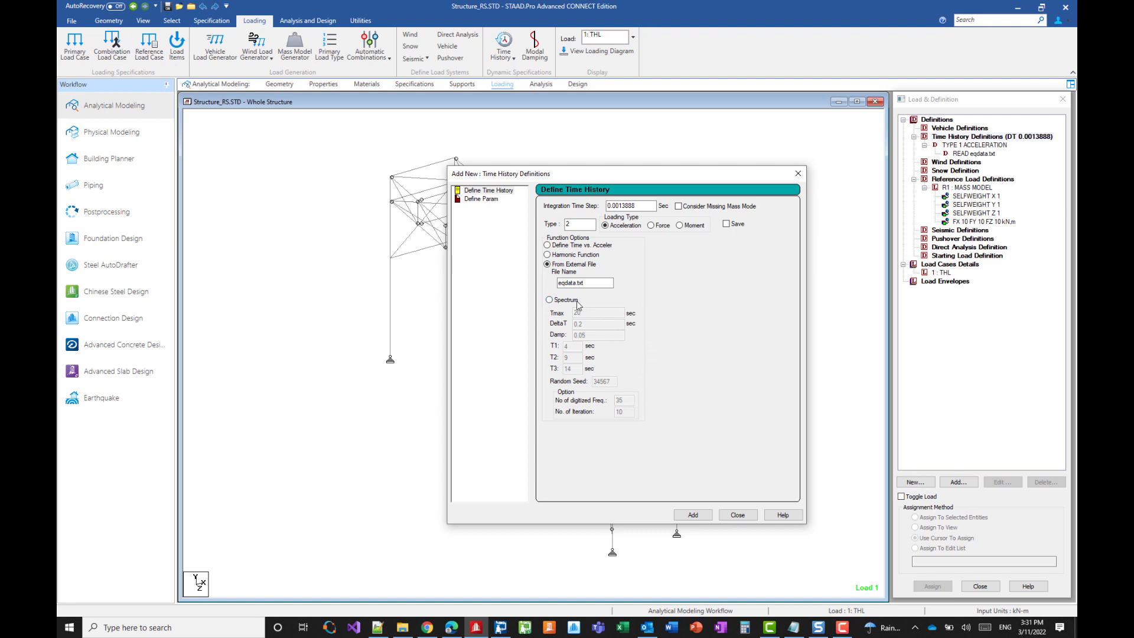
# Enter arrival time 0 in the first row, keep damping 0.05, and add the parameters
pyautogui.click(482, 198)
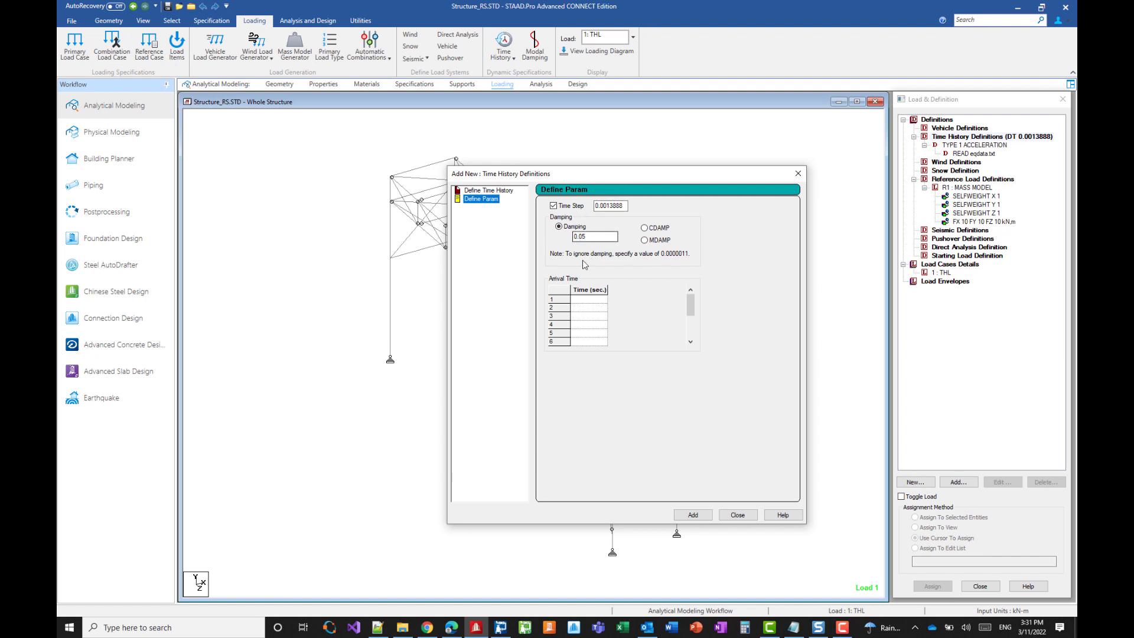
pyautogui.click(586, 301)
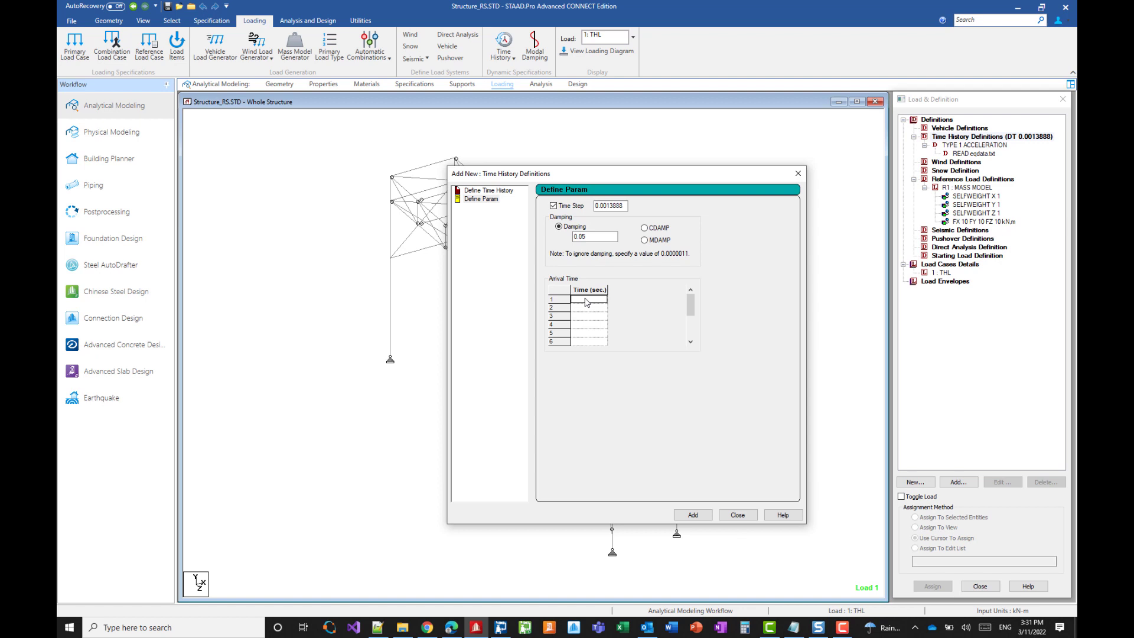
pyautogui.write('0')
pyautogui.click(696, 516)
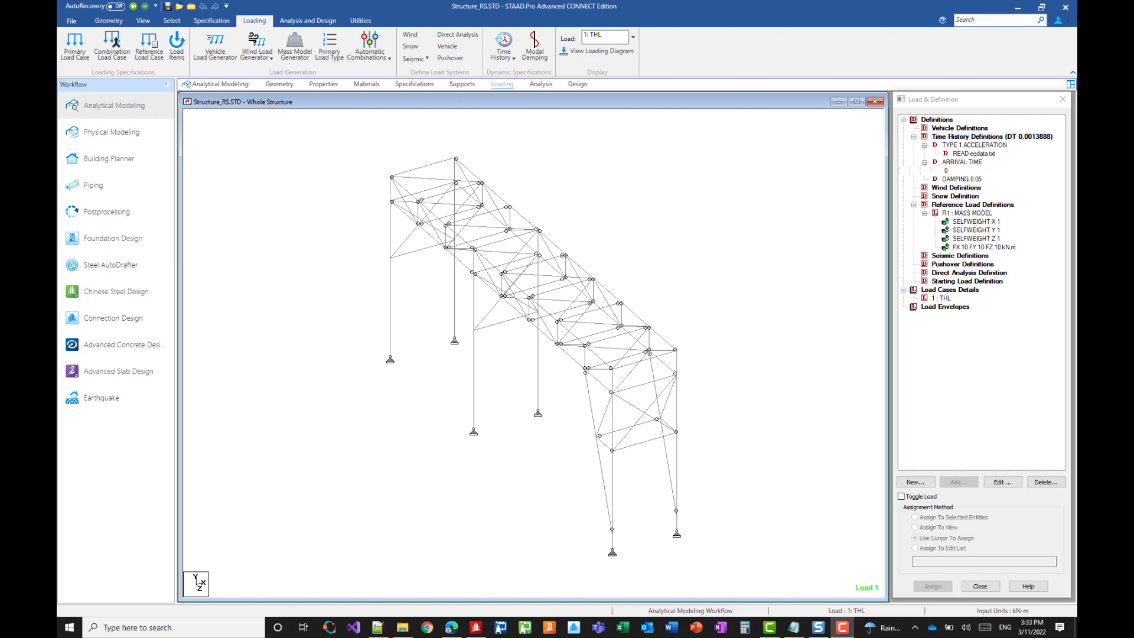
# Start a new Time History ground motion load item in load case 1 THL
pyautogui.click(938, 299)
pyautogui.click(958, 482)
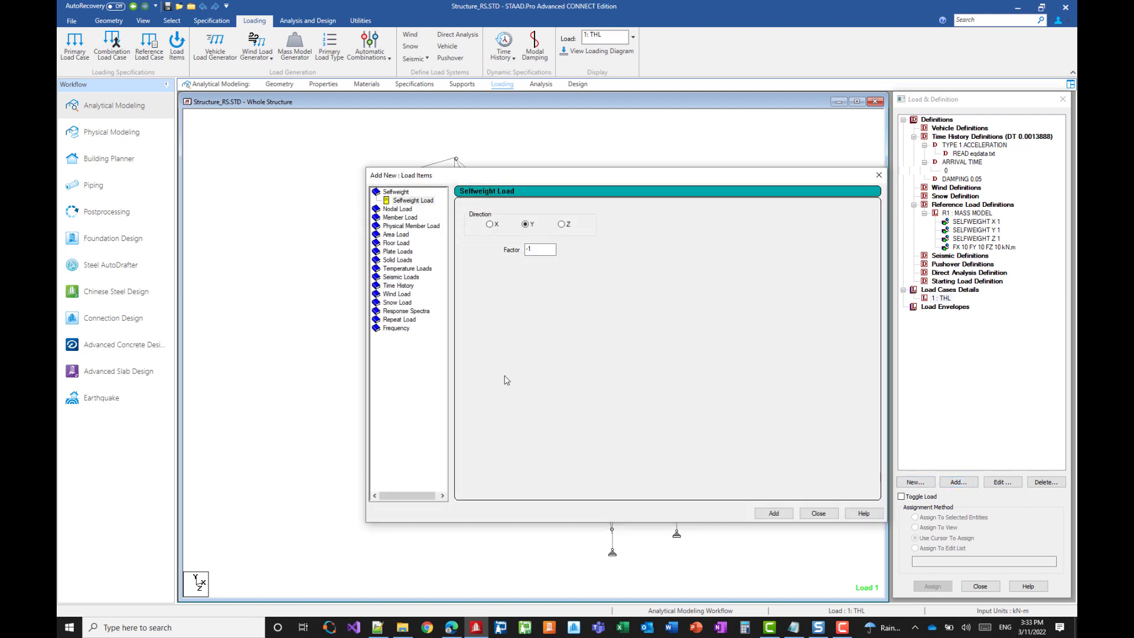
pyautogui.click(398, 285)
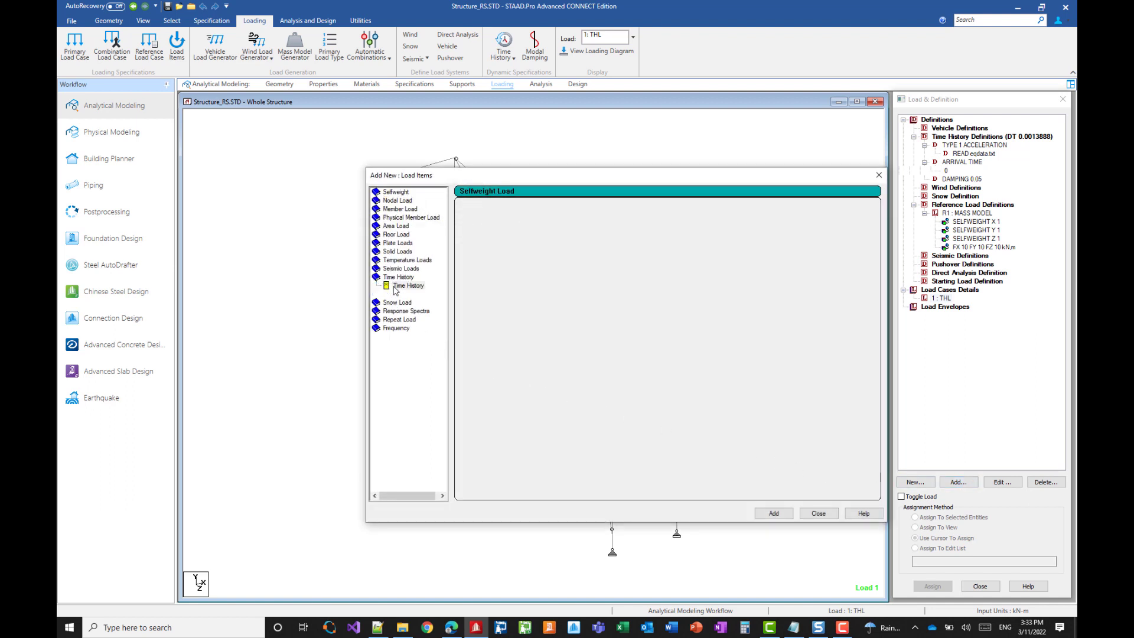
pyautogui.click(408, 285)
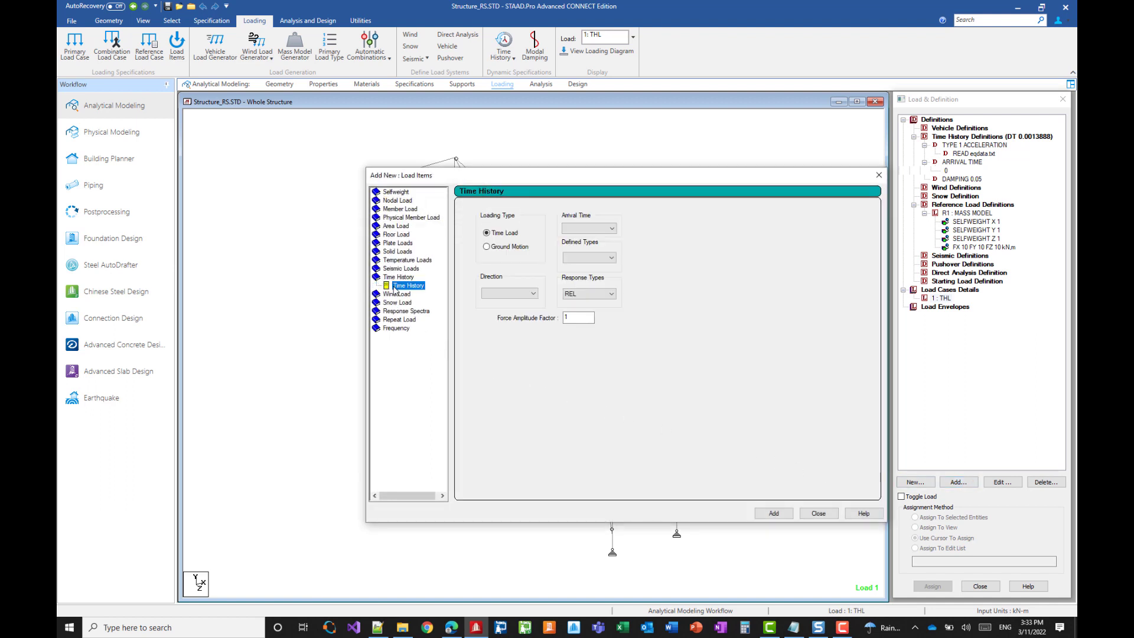
pyautogui.click(494, 247)
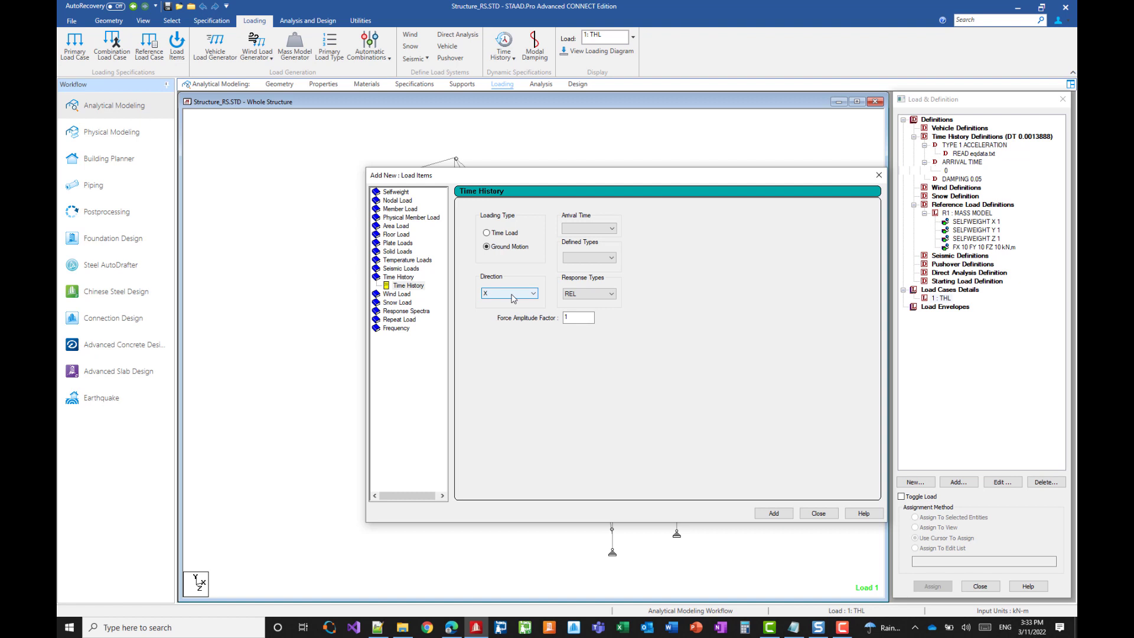
# Set the ground motion to X direction, arrival 1 : 0, type 1 : Accel, ABS response, and add it
pyautogui.click(591, 229)
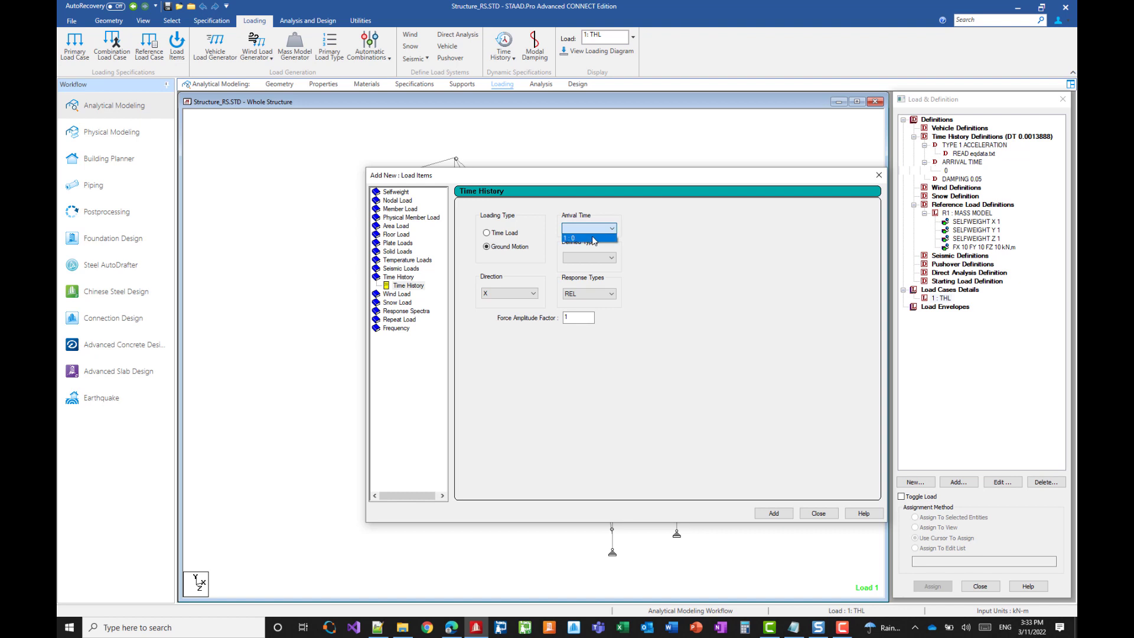
pyautogui.click(593, 238)
pyautogui.click(605, 260)
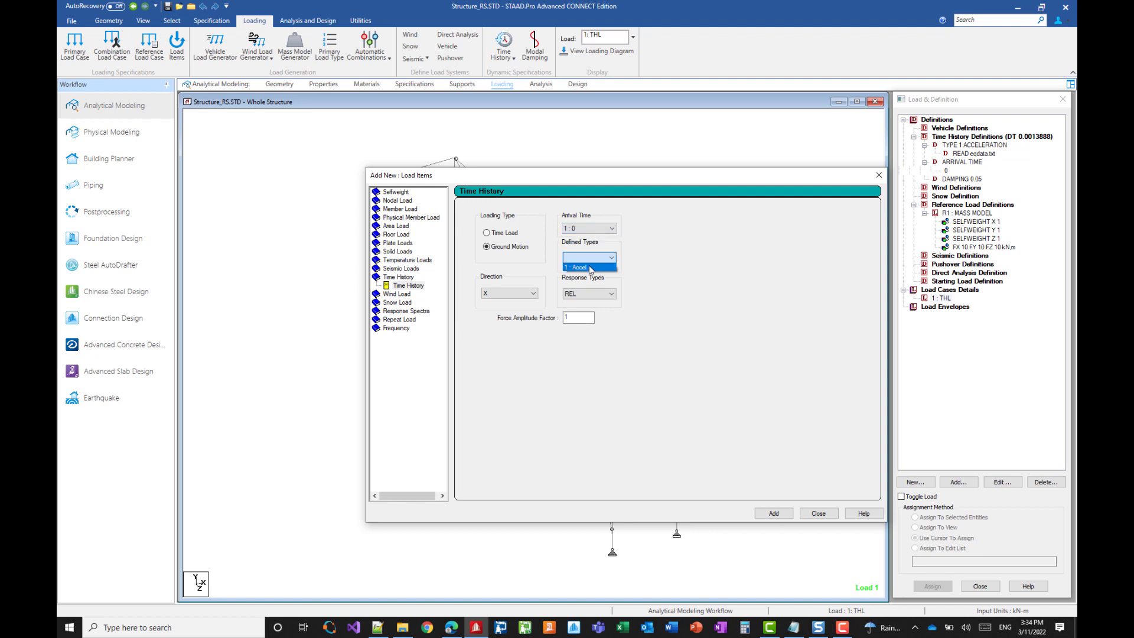
pyautogui.click(590, 267)
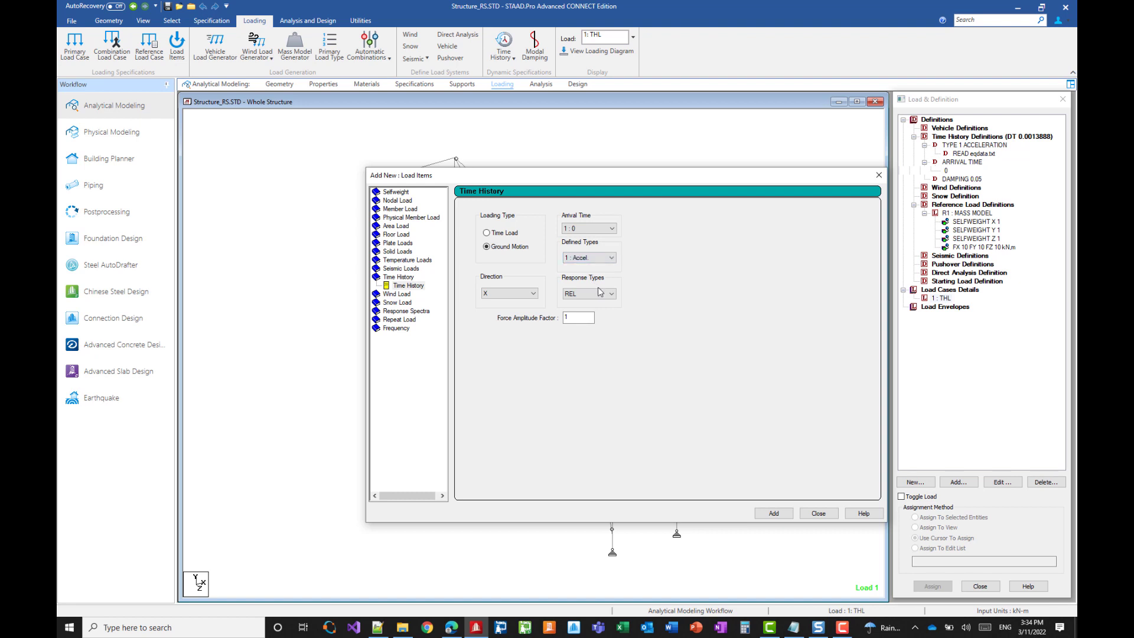
pyautogui.click(611, 294)
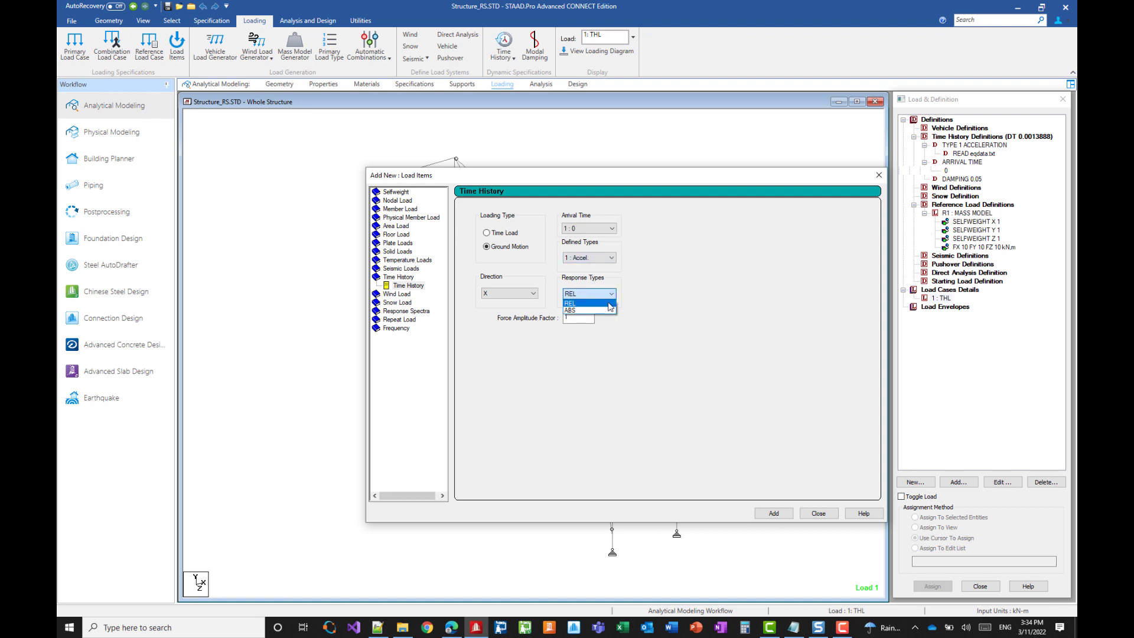
pyautogui.click(607, 311)
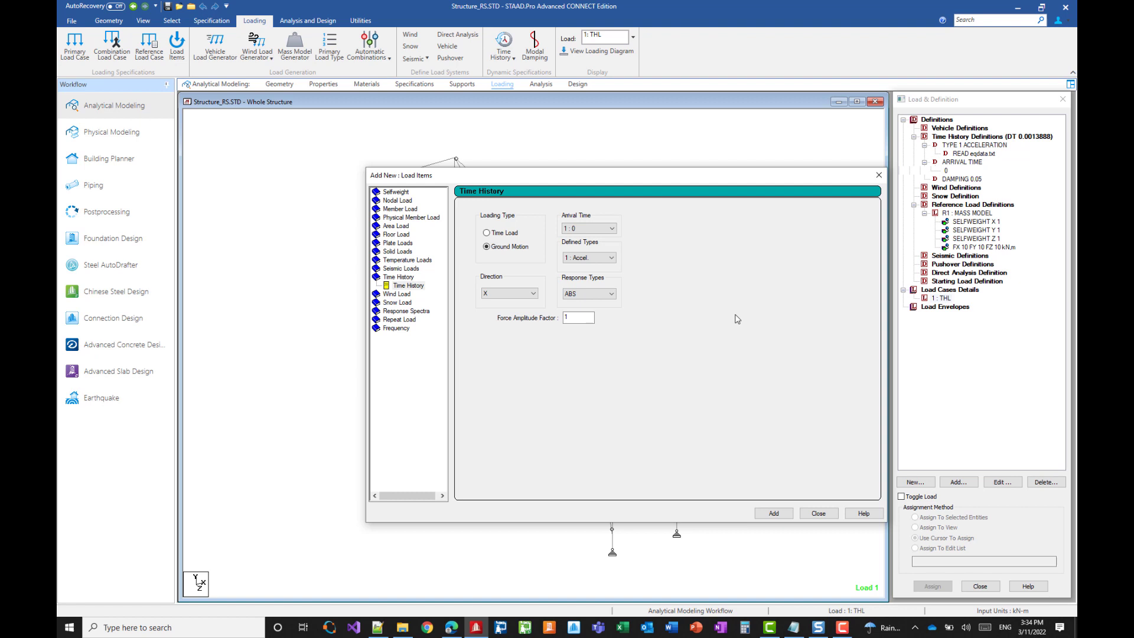
pyautogui.click(774, 513)
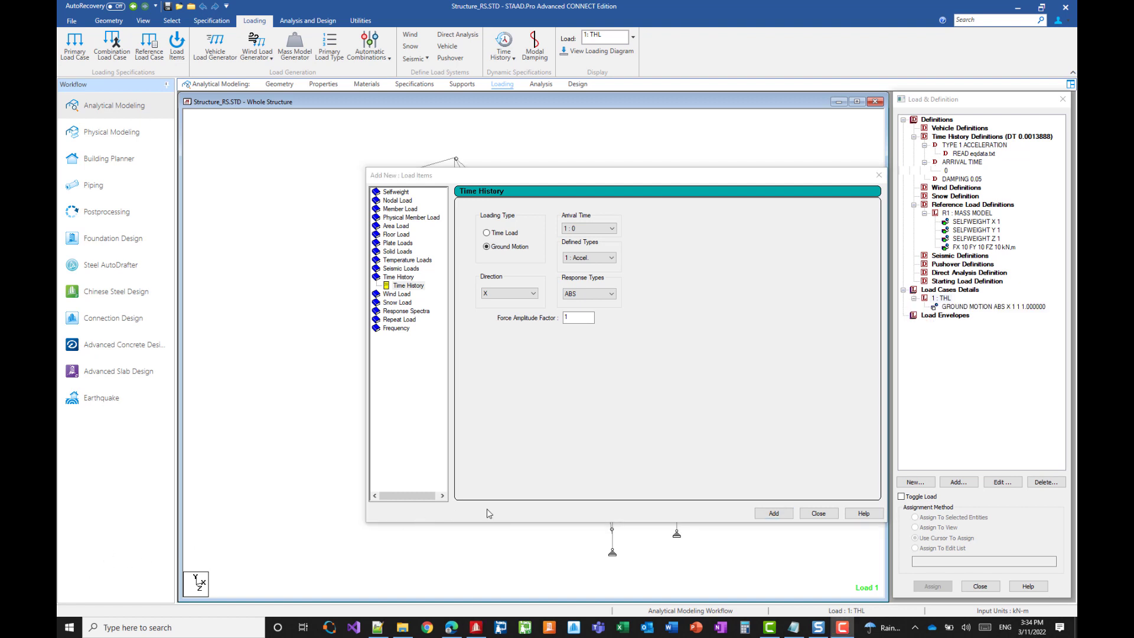
pyautogui.click(822, 515)
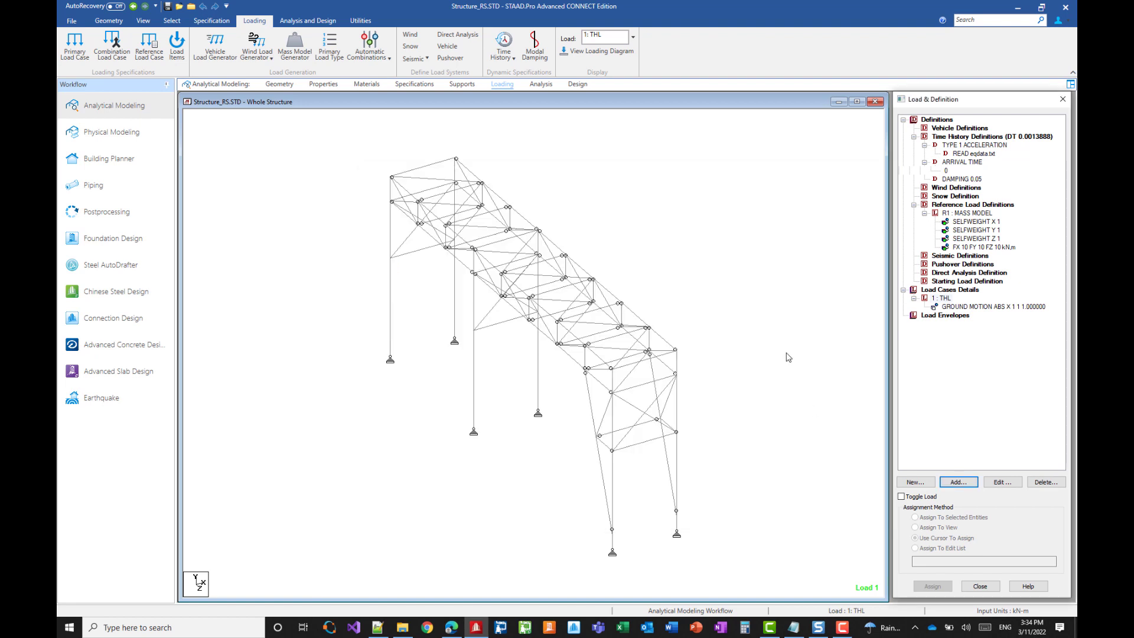
# Add a PERFORM ANALYSIS command after load case THL in the Analysis/Print Commands
pyautogui.click(541, 87)
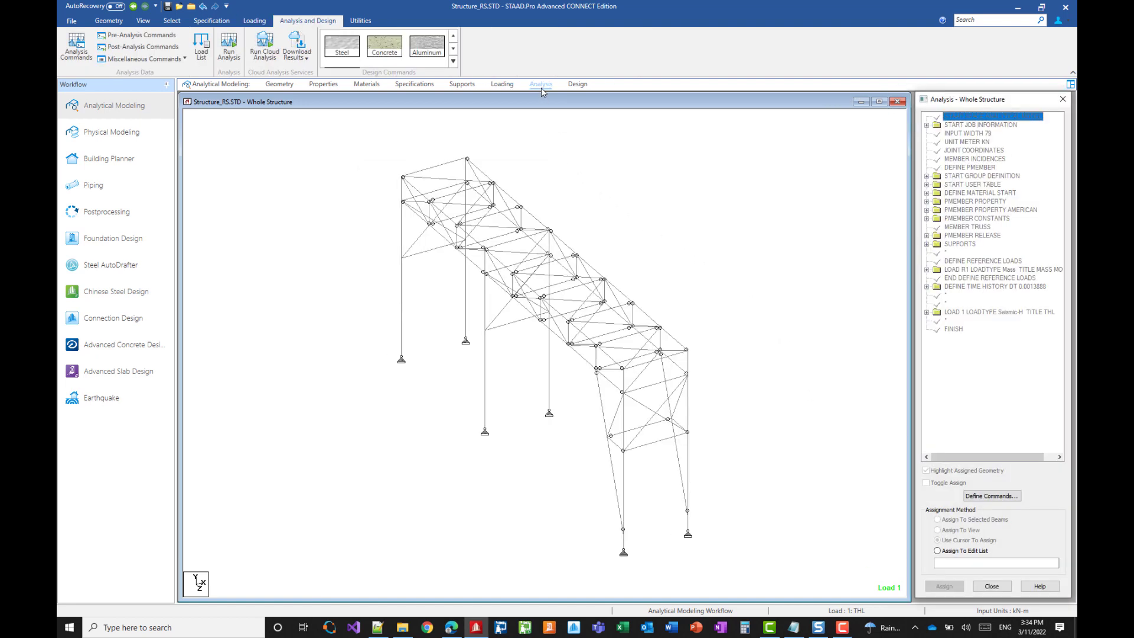
pyautogui.click(1010, 497)
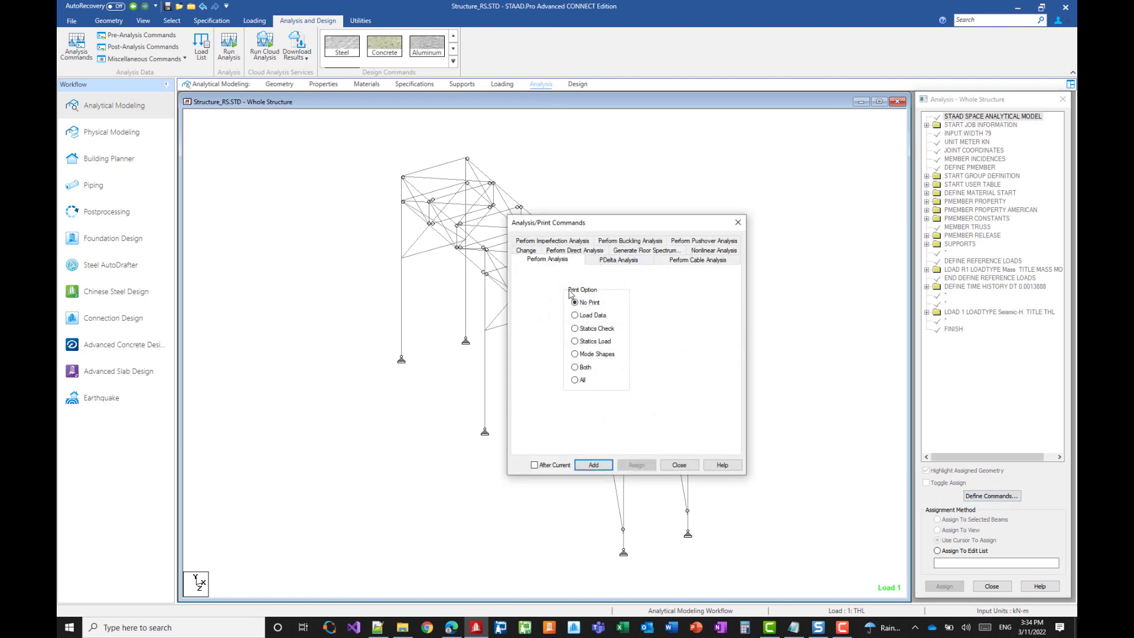
pyautogui.click(594, 465)
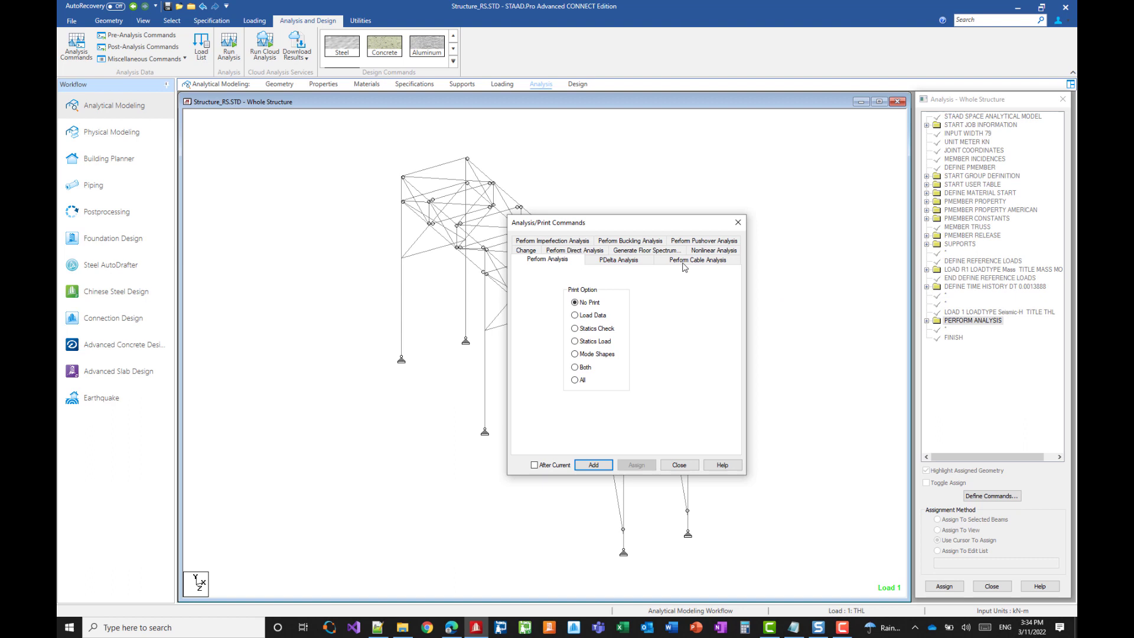
pyautogui.click(643, 253)
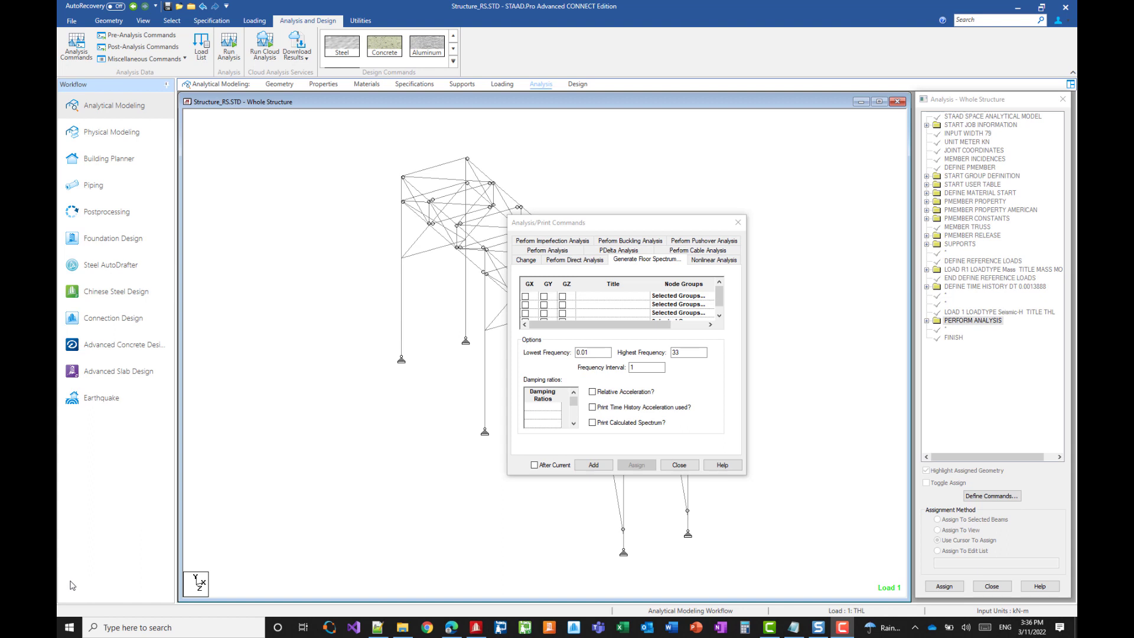
# Set the first floor spectrum row to GX and GZ directions using the FLTOP node group
pyautogui.click(526, 296)
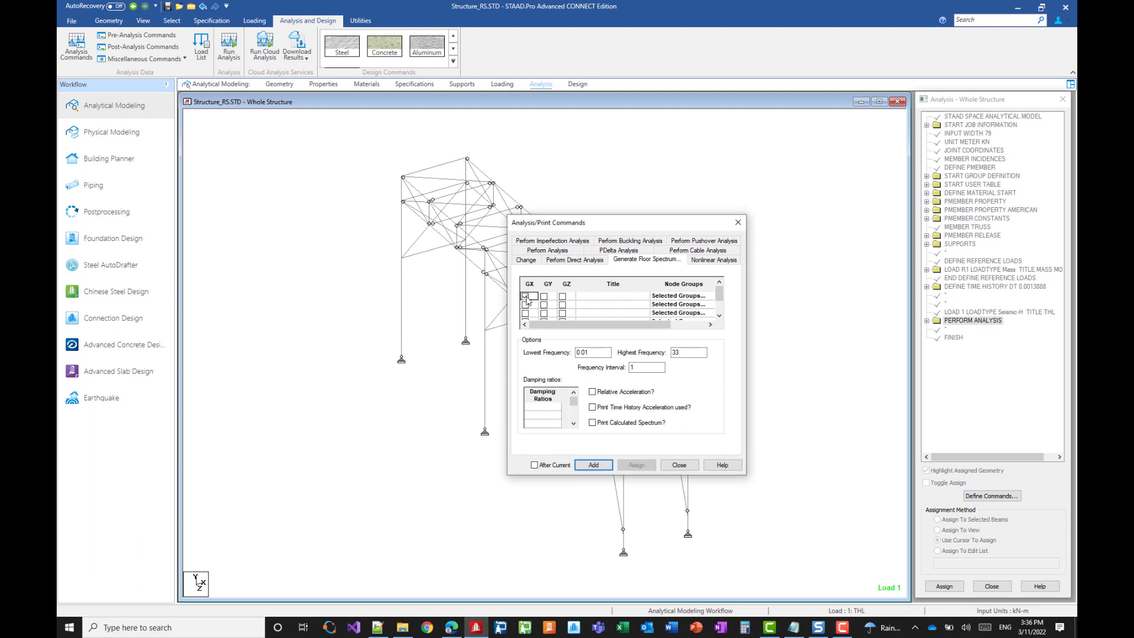
pyautogui.click(561, 298)
pyautogui.click(665, 297)
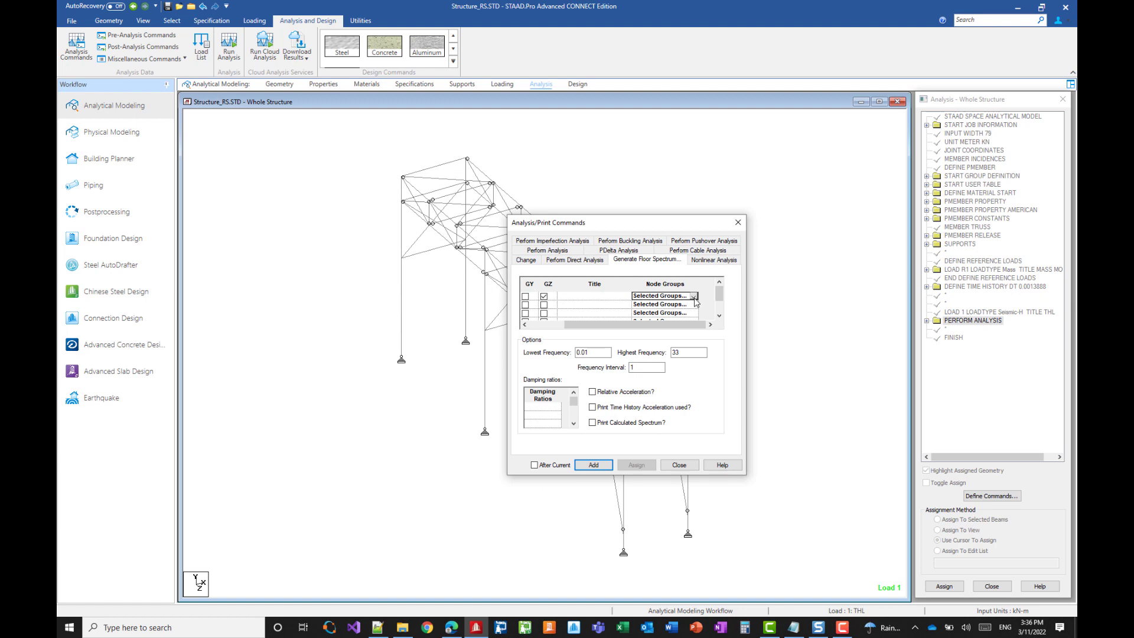
pyautogui.click(694, 297)
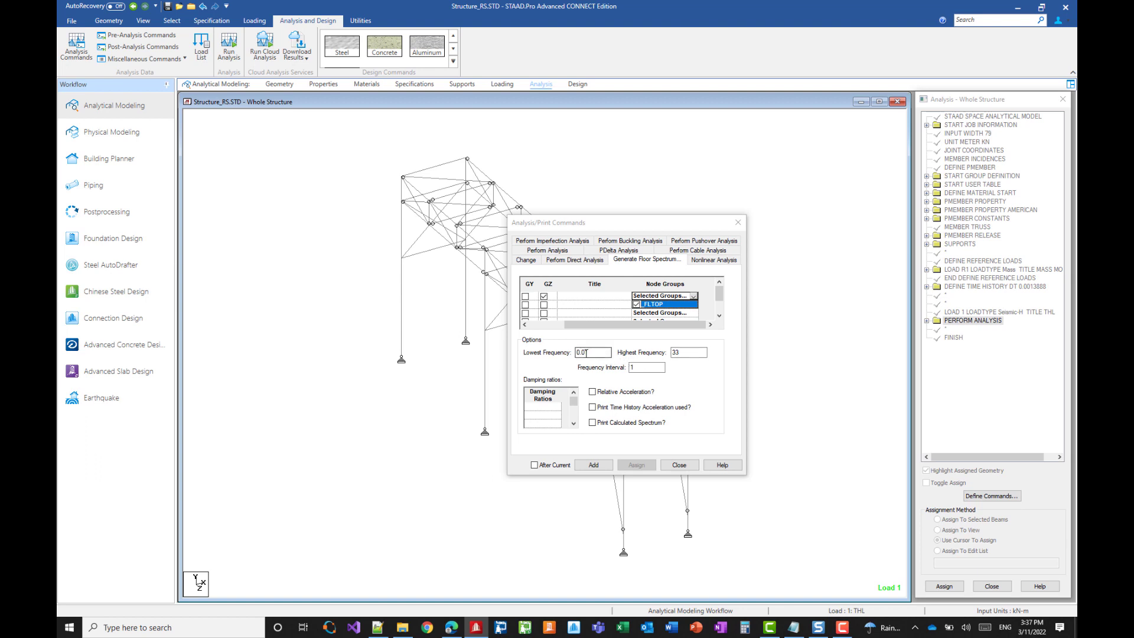
# Set frequency interval 0.5 and damping 0.05, enable Print Time History Acceleration, and add the command
pyautogui.press('Tab')
pyautogui.press('Tab')
pyautogui.write('0.')
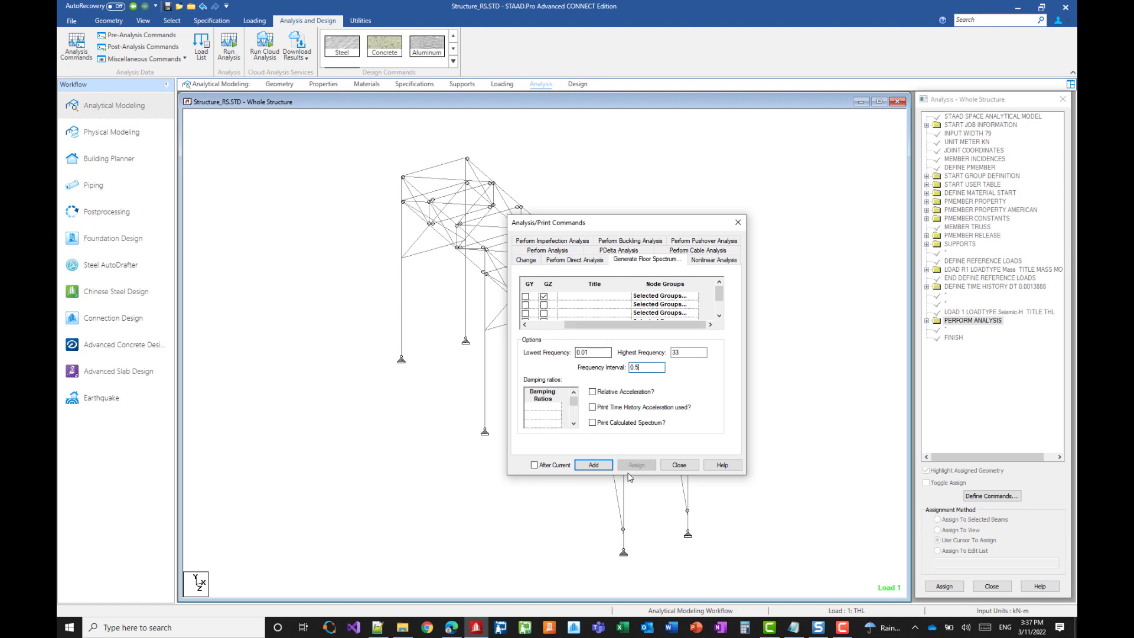
pyautogui.click(546, 407)
pyautogui.write('0.05')
pyautogui.click(543, 415)
pyautogui.write('0.')
pyautogui.click(593, 408)
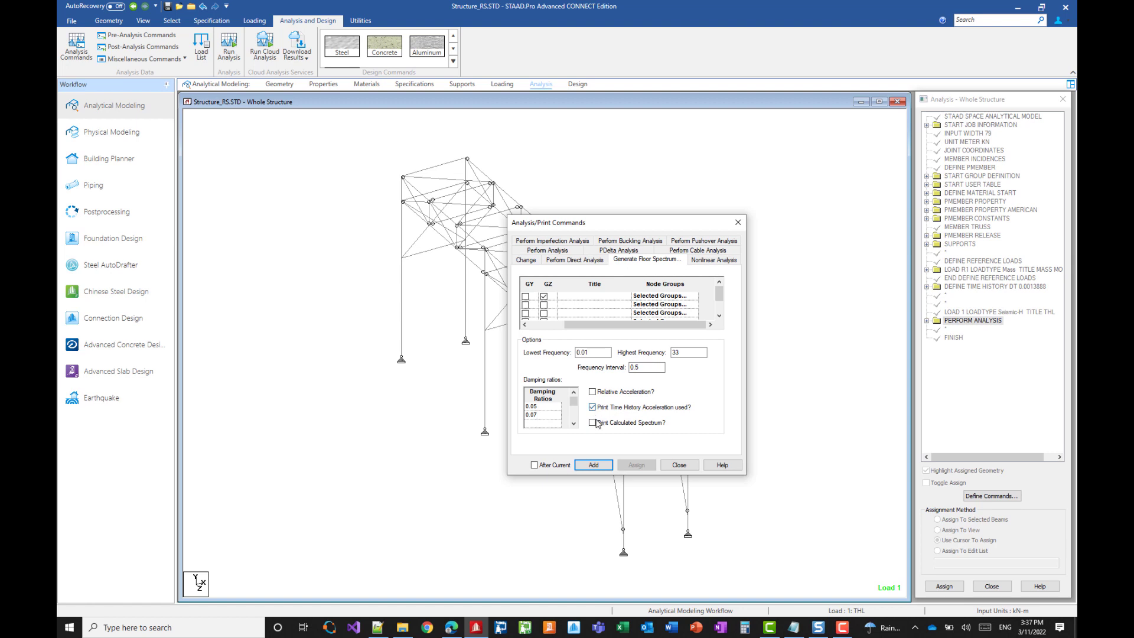
pyautogui.click(608, 465)
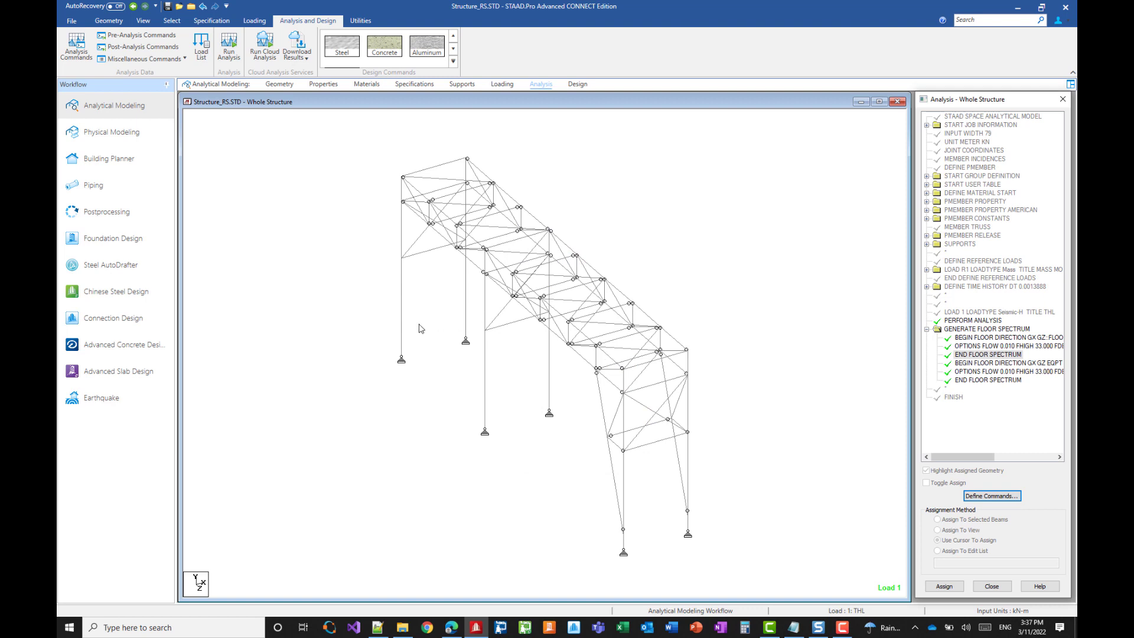
# Highlight the _FLTOP group nodes, then run the analysis and open Structure_RS.anl
pyautogui.click(360, 20)
pyautogui.click(204, 44)
pyautogui.click(216, 137)
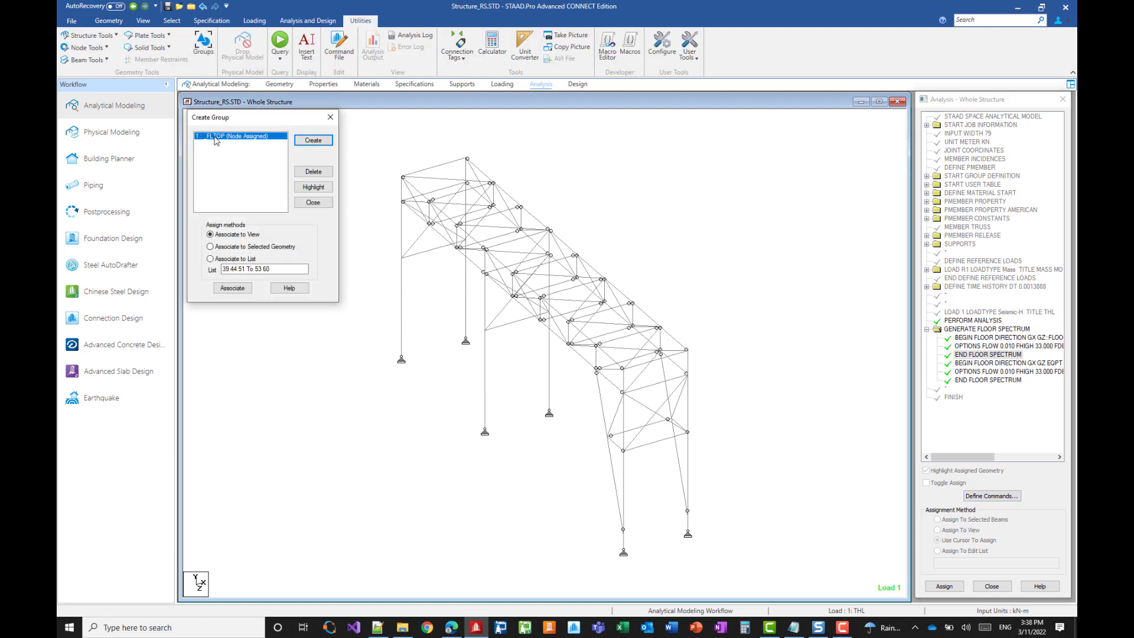
pyautogui.click(313, 186)
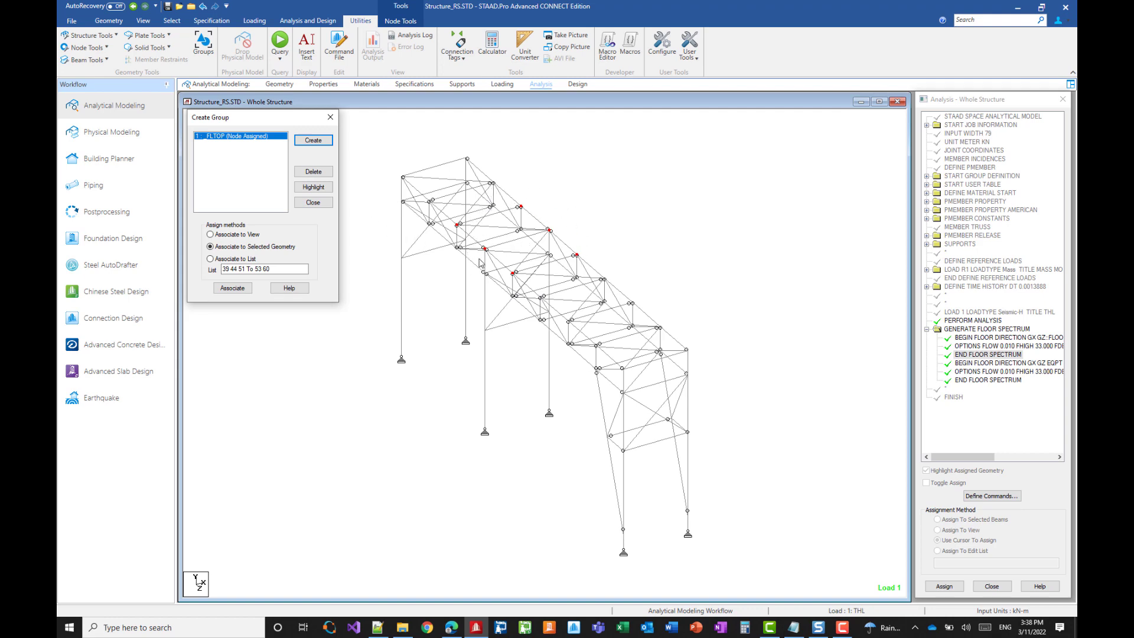
pyautogui.click(313, 202)
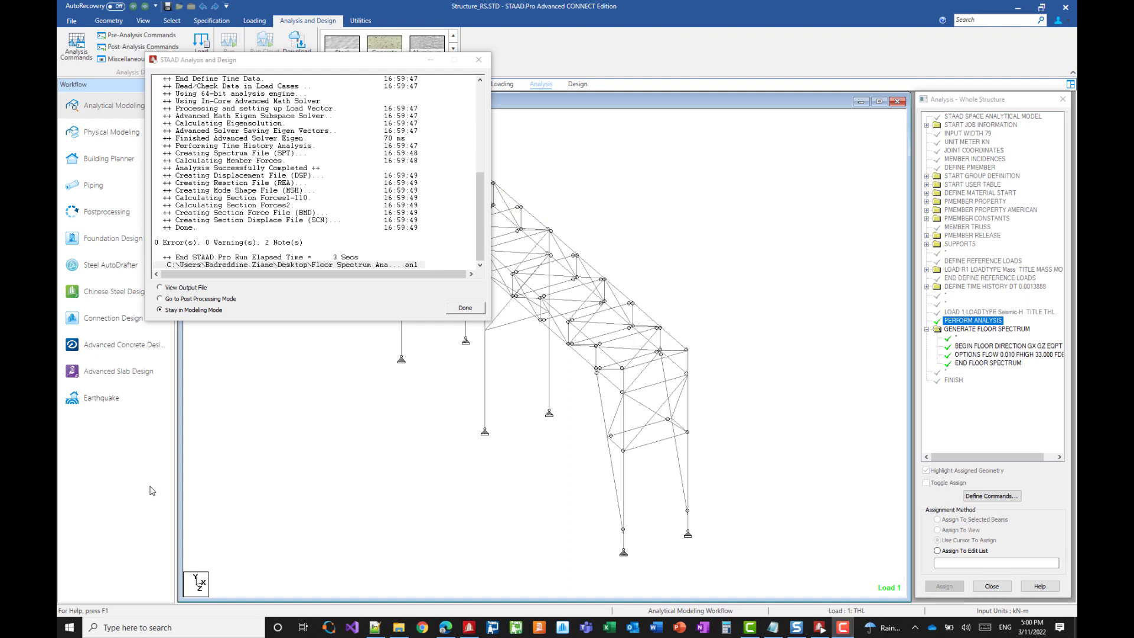
pyautogui.click(183, 289)
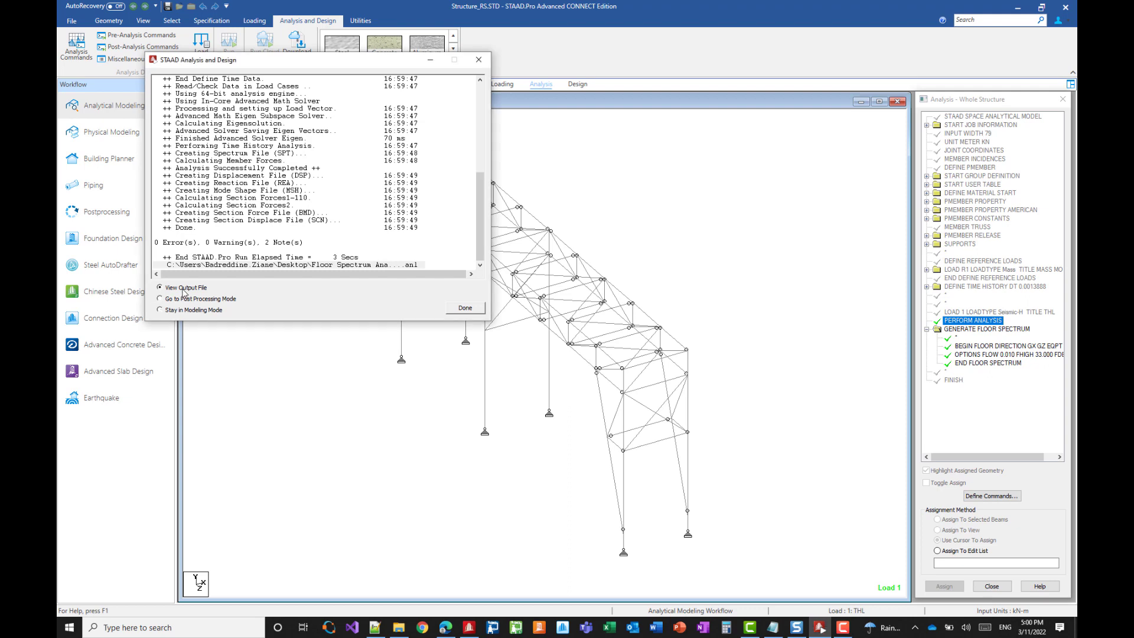
pyautogui.click(466, 308)
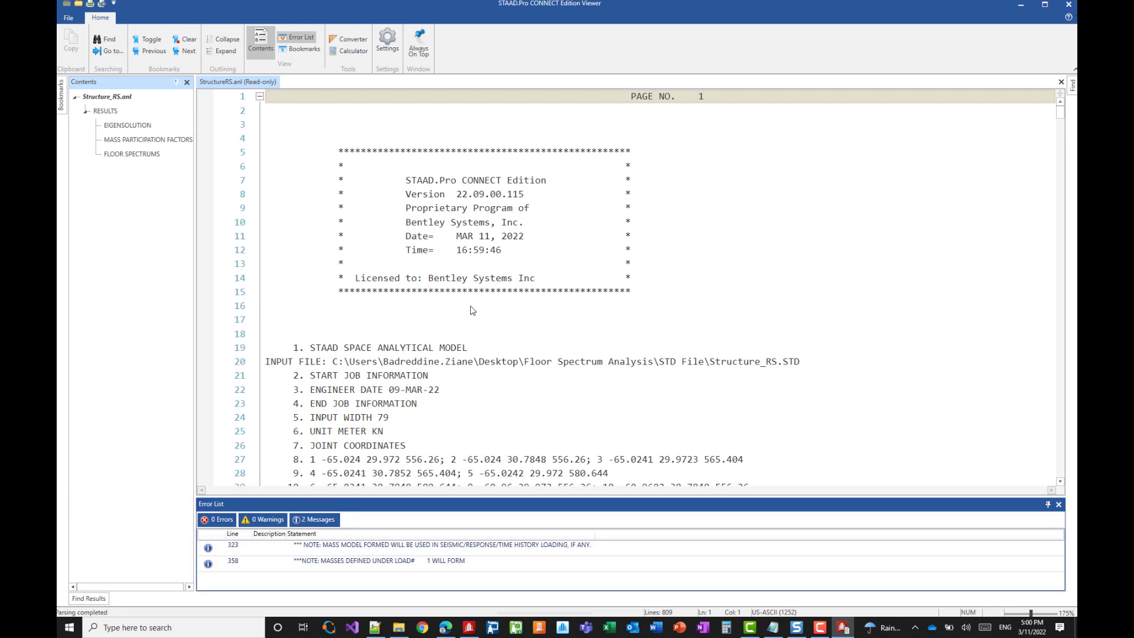
# Jump to Mass Participation Factors, showing six modes reaching 91.597% in X and 89.454% in Z
pyautogui.click(147, 140)
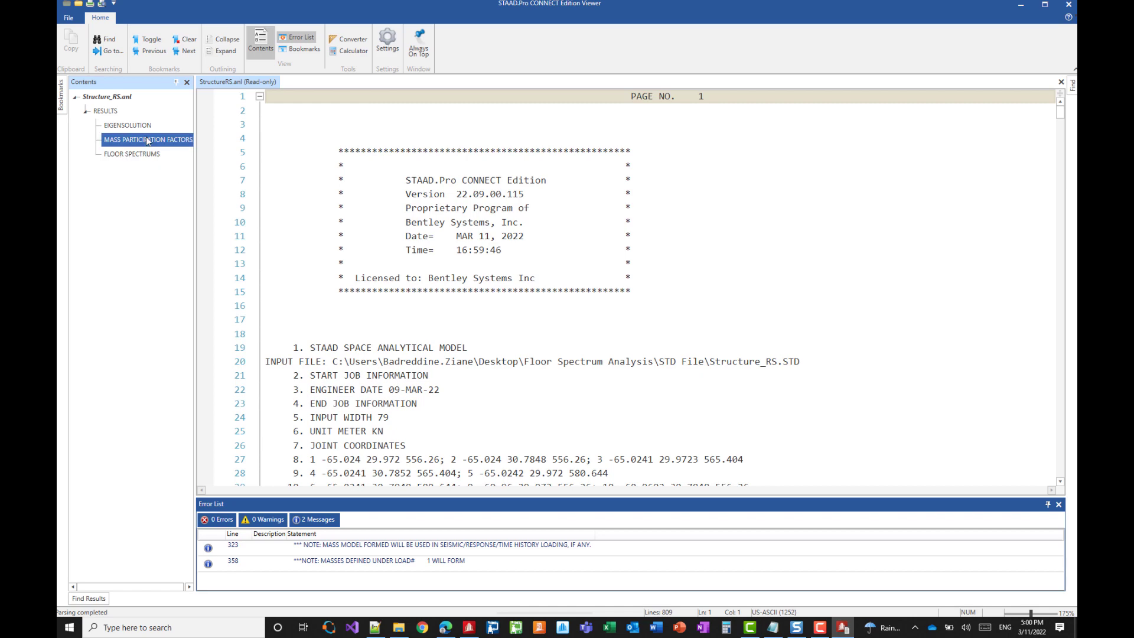
pyautogui.doubleClick(147, 140)
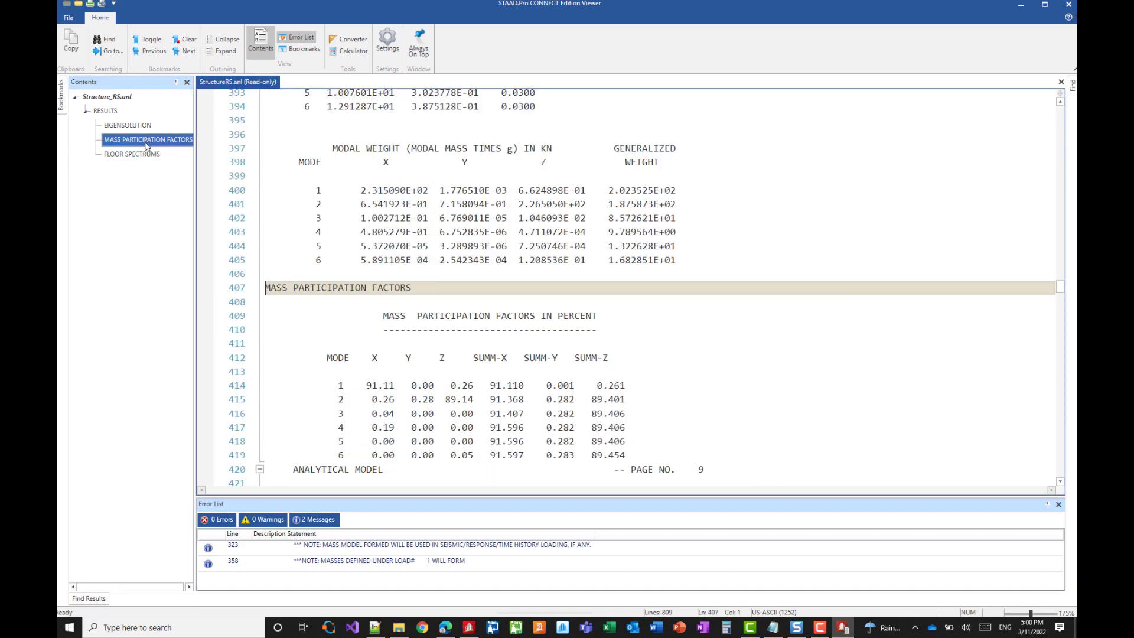
pyautogui.scroll(3, 343, 234)
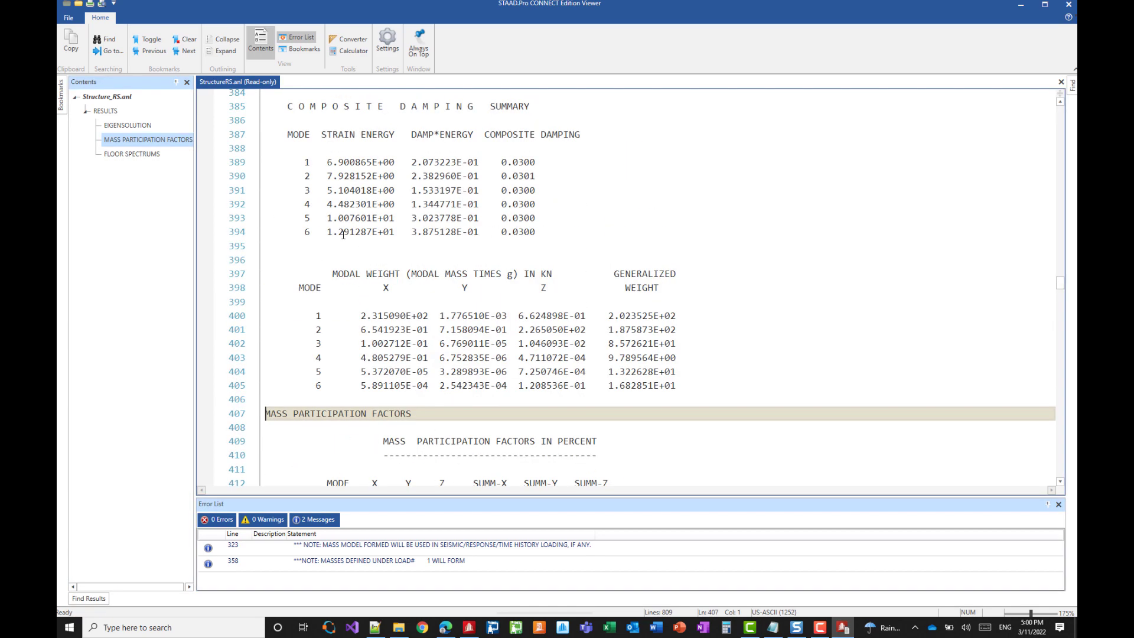
pyautogui.scroll(9, 342, 234)
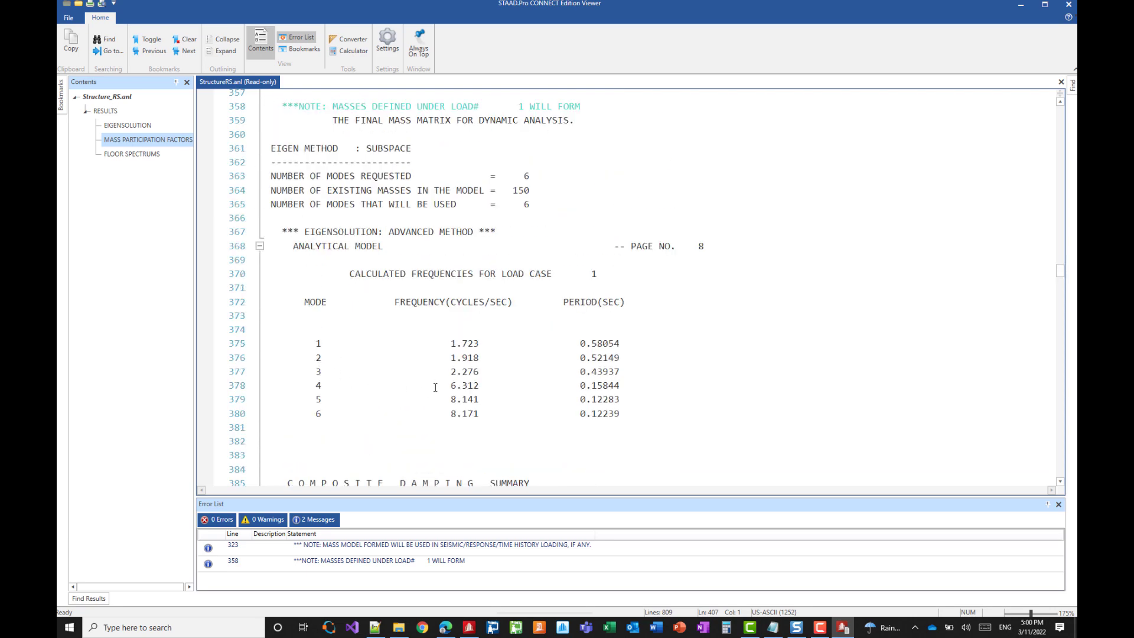
pyautogui.scroll(-7, 436, 385)
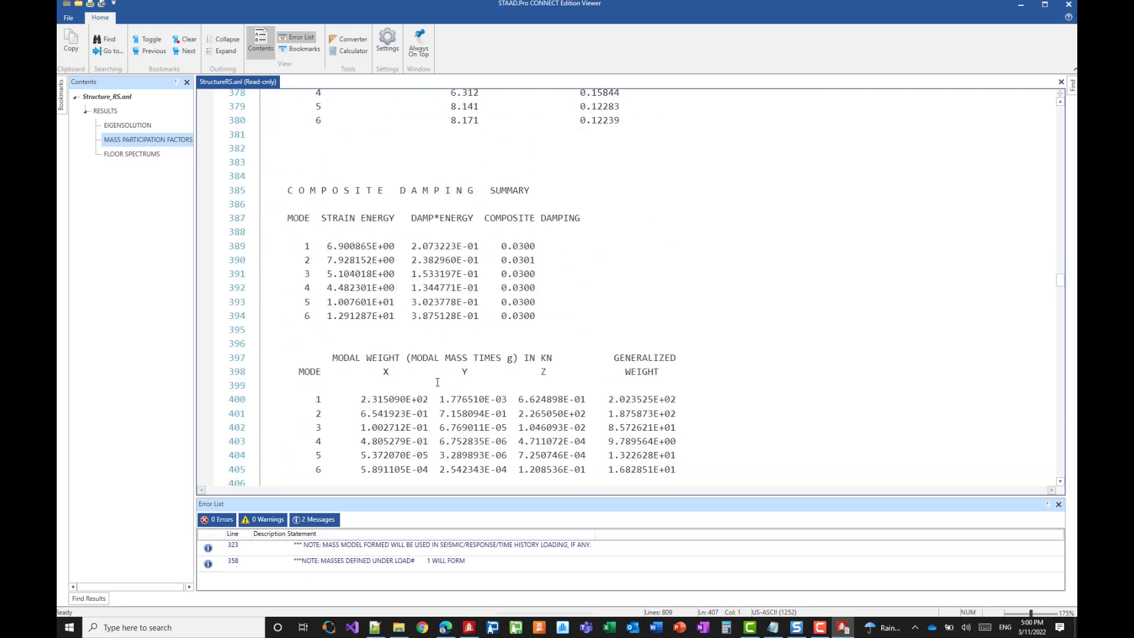
pyautogui.click(165, 143)
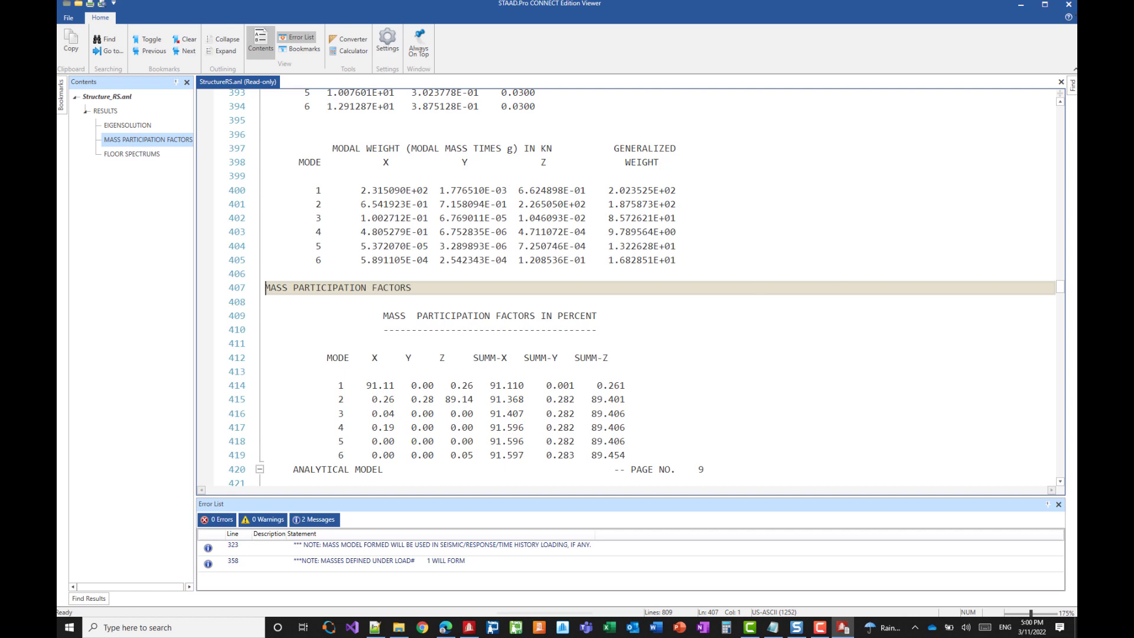
# Close the viewer and set the cut-off mode shapes to 50, discarding old result files
pyautogui.click(1070, 4)
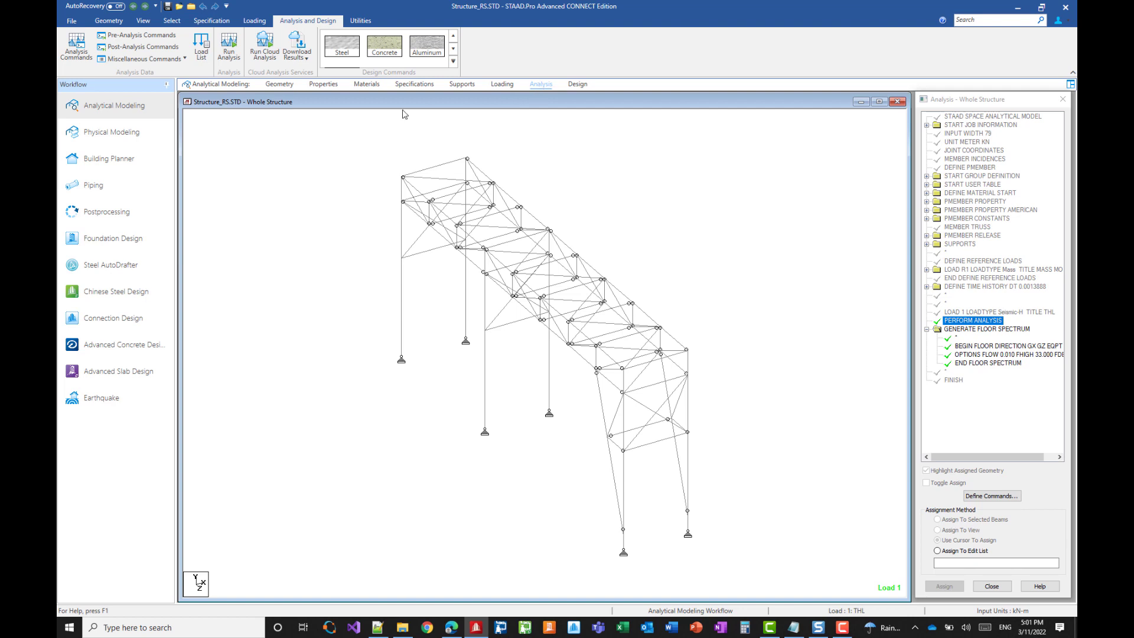
pyautogui.click(184, 59)
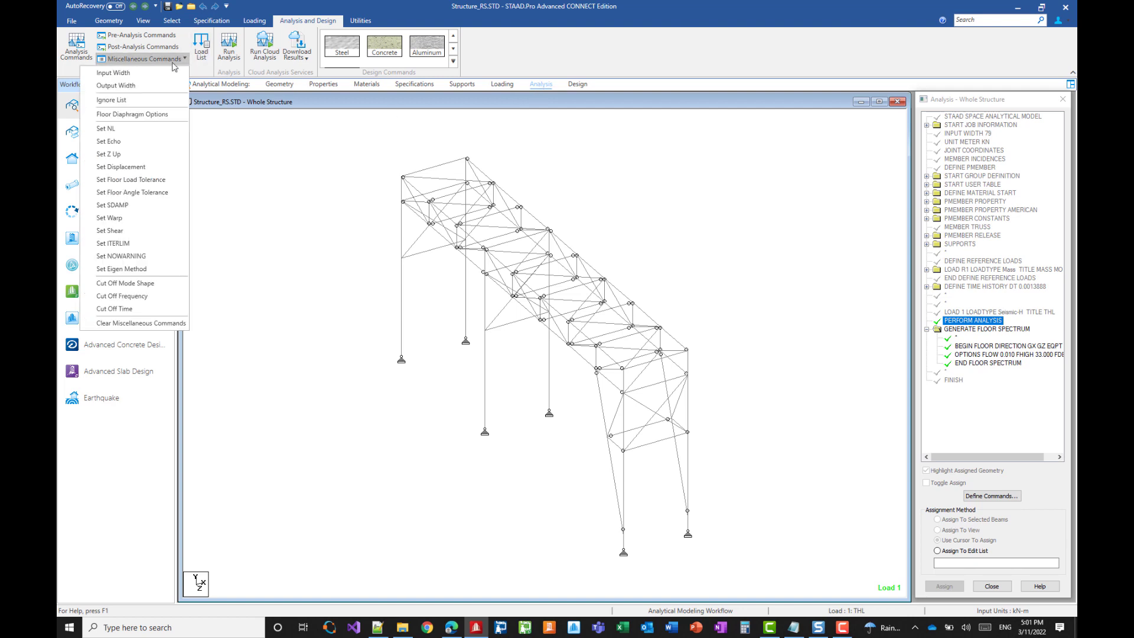
pyautogui.click(134, 283)
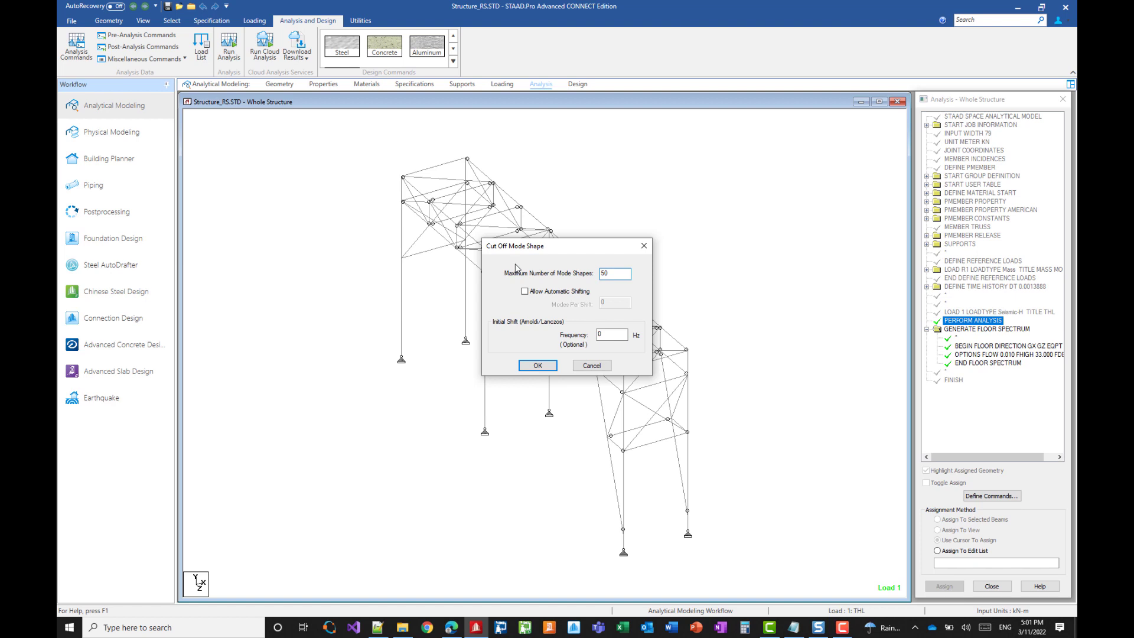
pyautogui.click(550, 366)
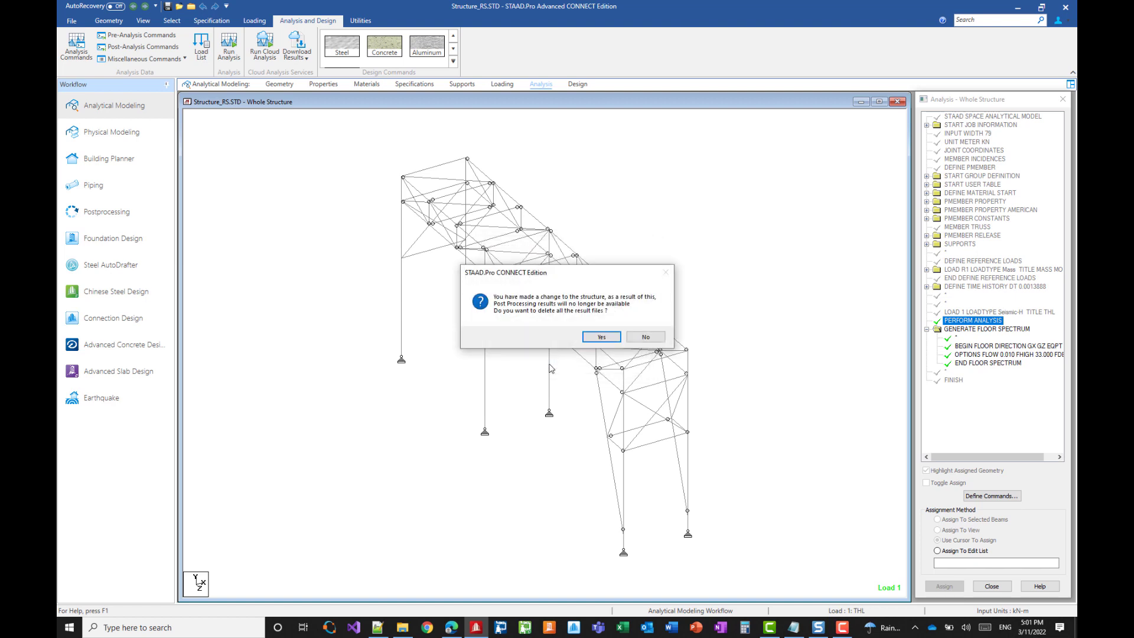
pyautogui.click(618, 337)
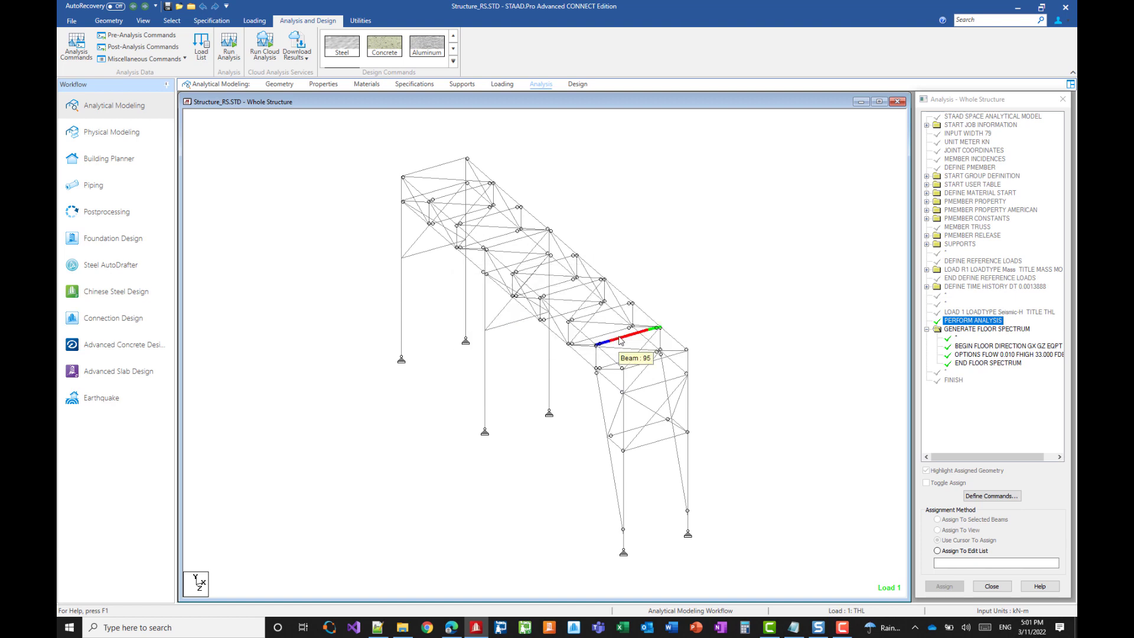
# Enable Consider Missing Mass Mode on the TYPE 1 ACCELERATION time history definition
pyautogui.click(502, 84)
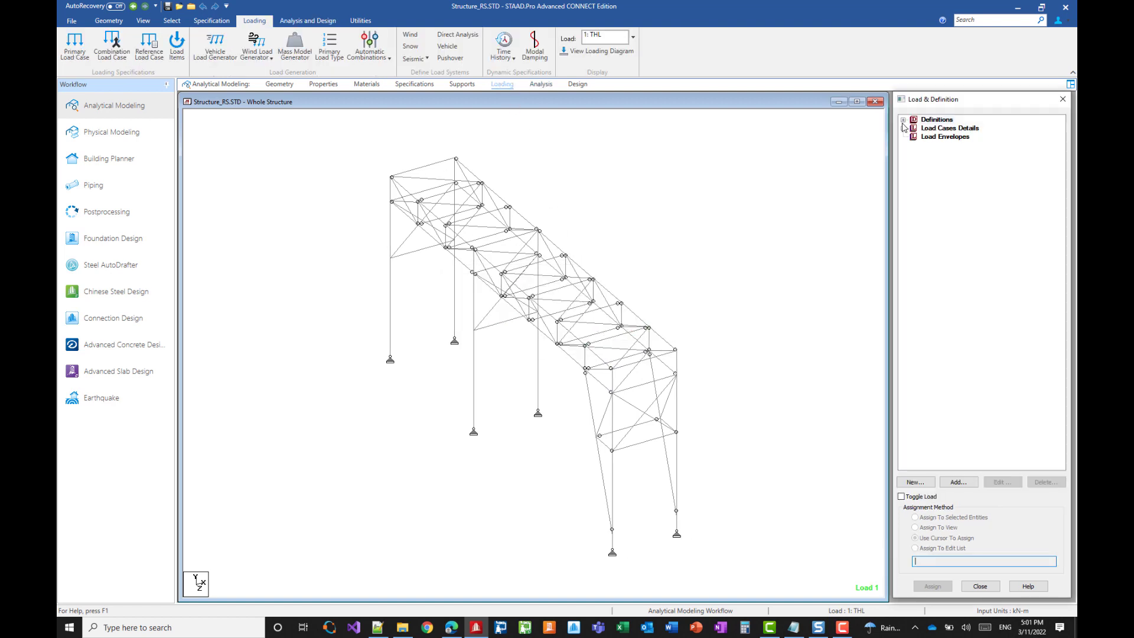
pyautogui.click(903, 119)
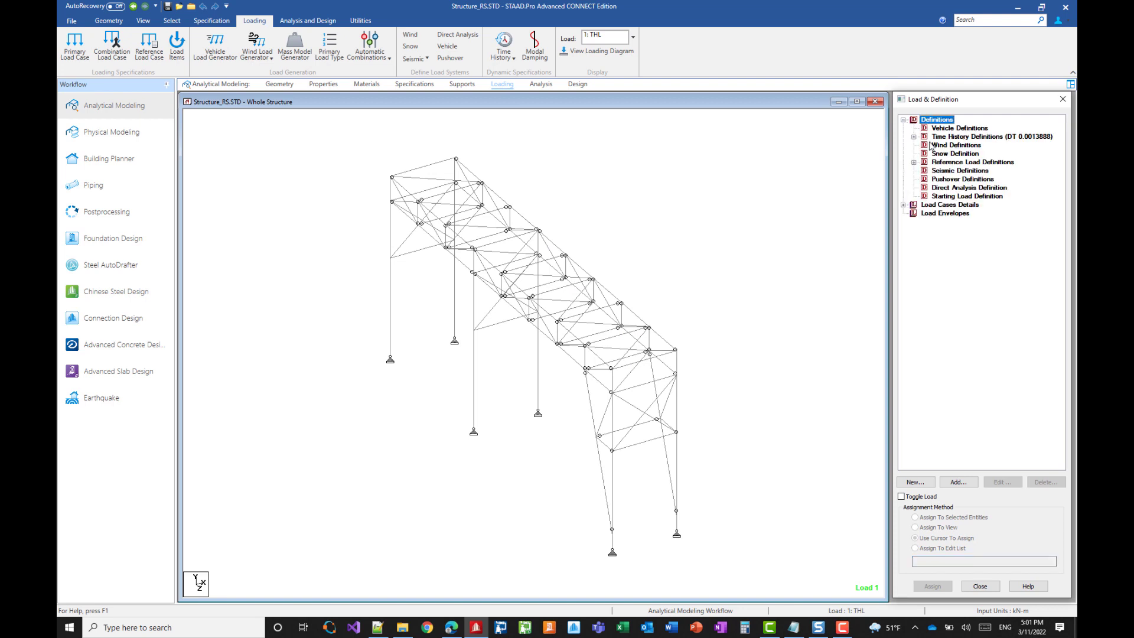
pyautogui.click(914, 136)
pyautogui.click(948, 145)
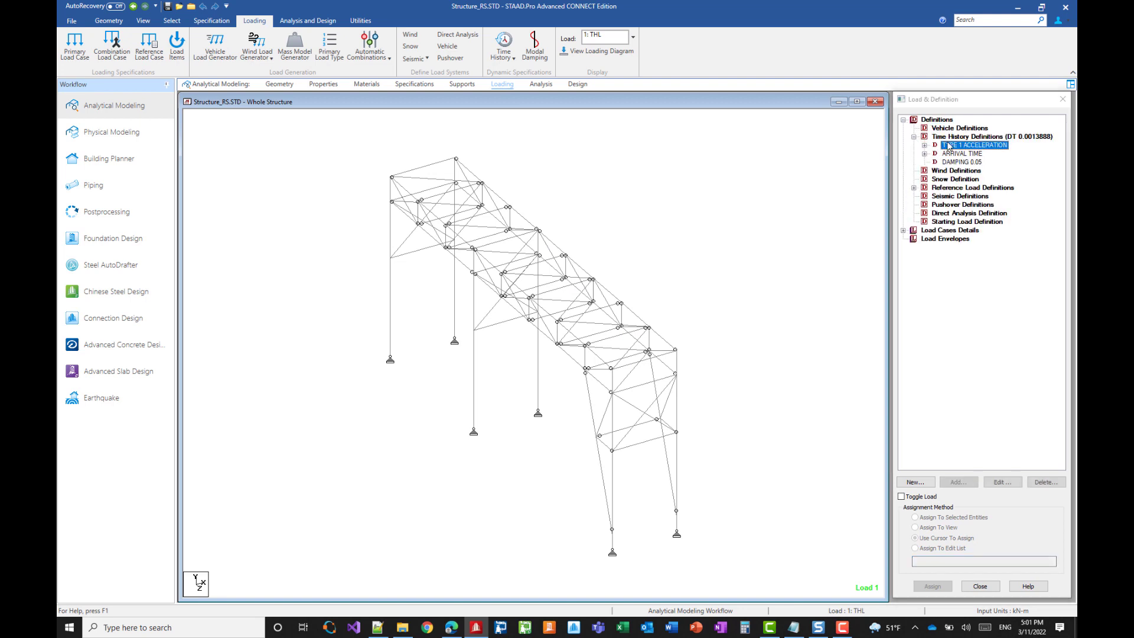
pyautogui.doubleClick(948, 145)
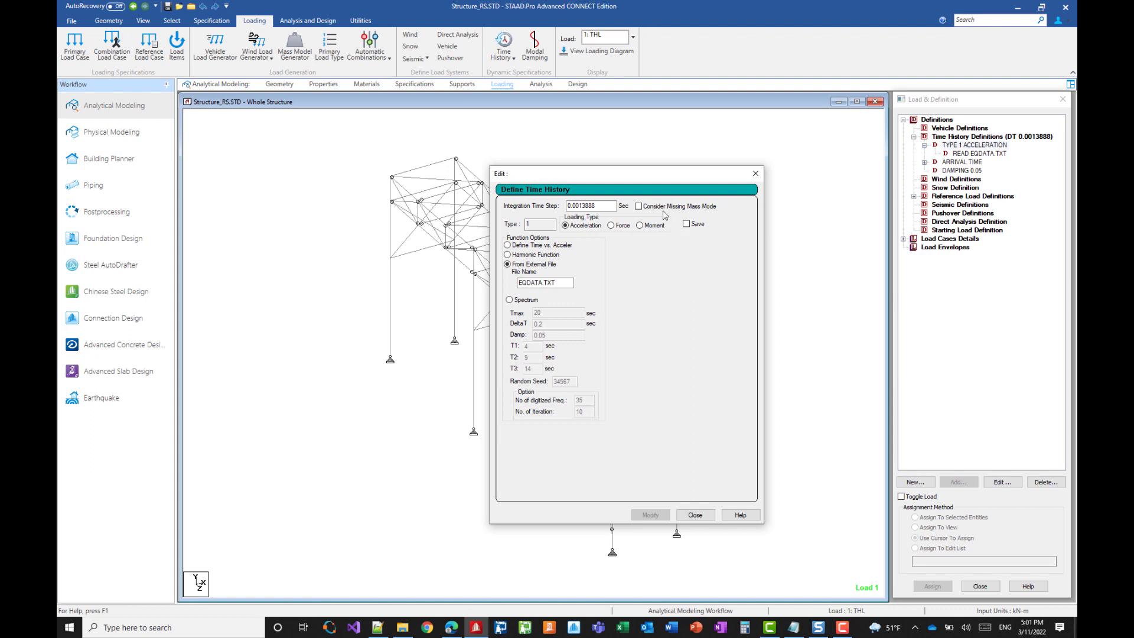
pyautogui.click(638, 206)
pyautogui.click(650, 515)
pyautogui.click(695, 515)
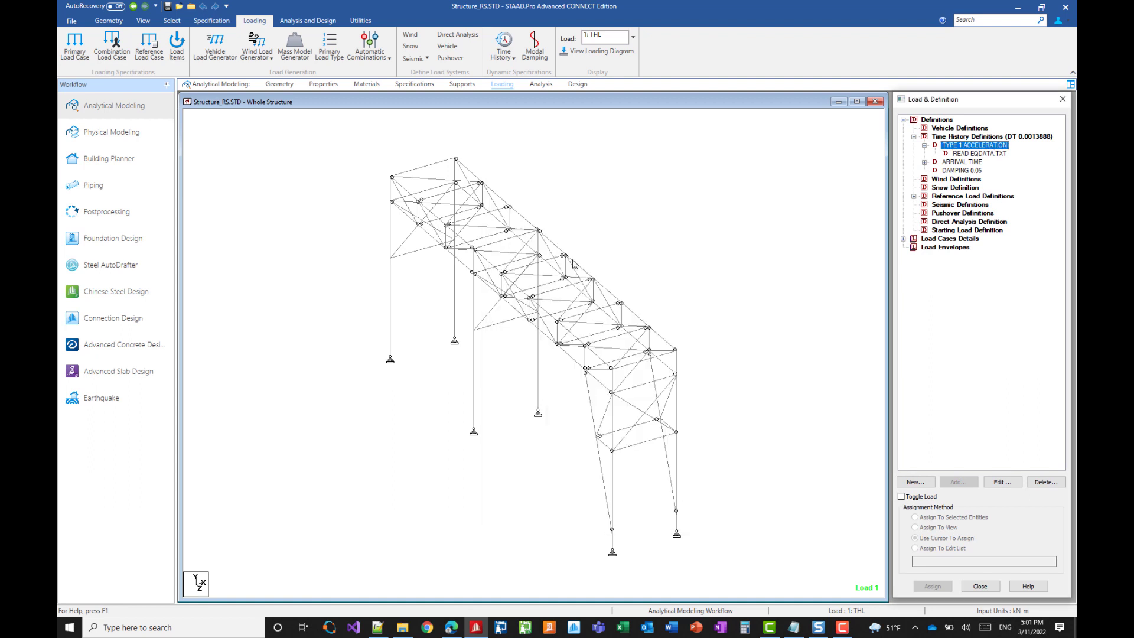
pyautogui.click(577, 224)
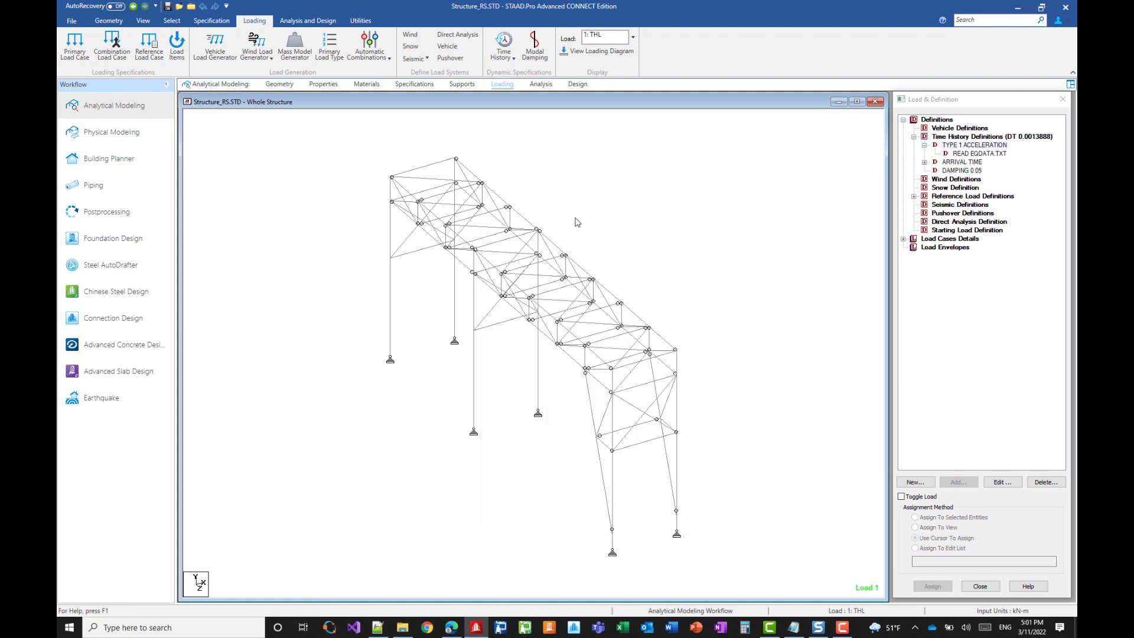
# Save the modified model, rerun the analysis and open the output file
pyautogui.click(167, 8)
pyautogui.press('Return')
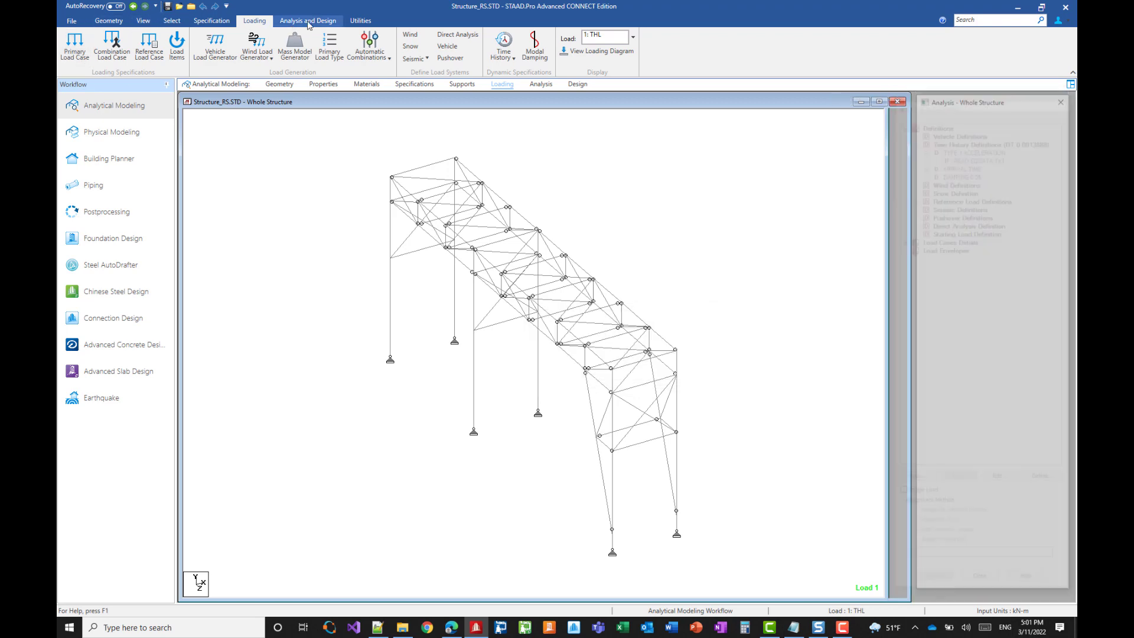
pyautogui.click(308, 22)
pyautogui.click(229, 50)
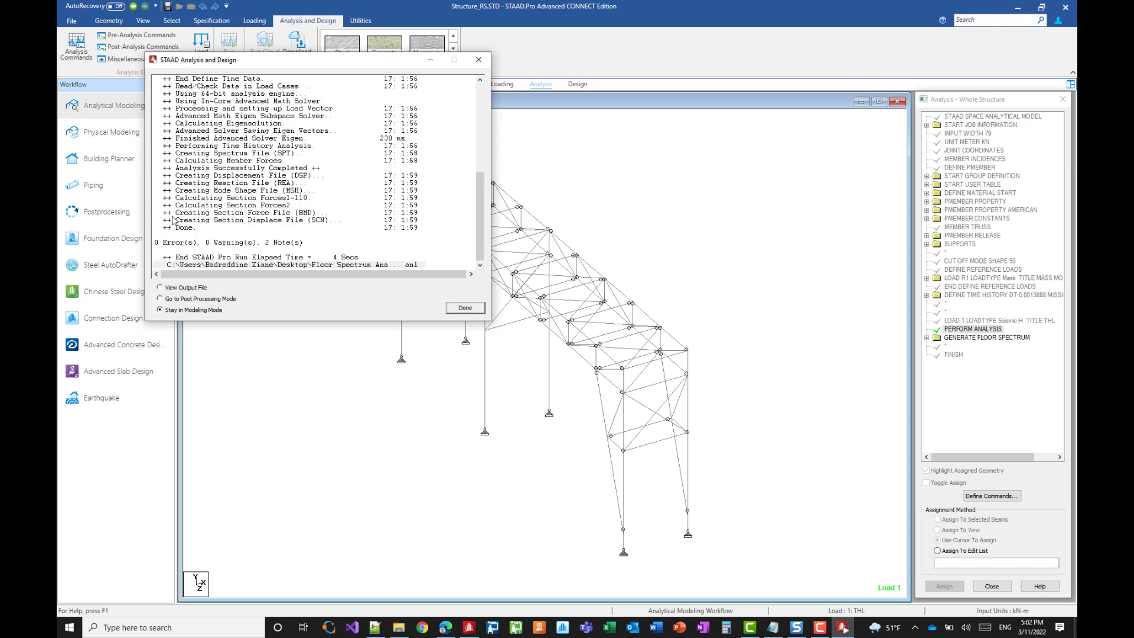
pyautogui.click(459, 311)
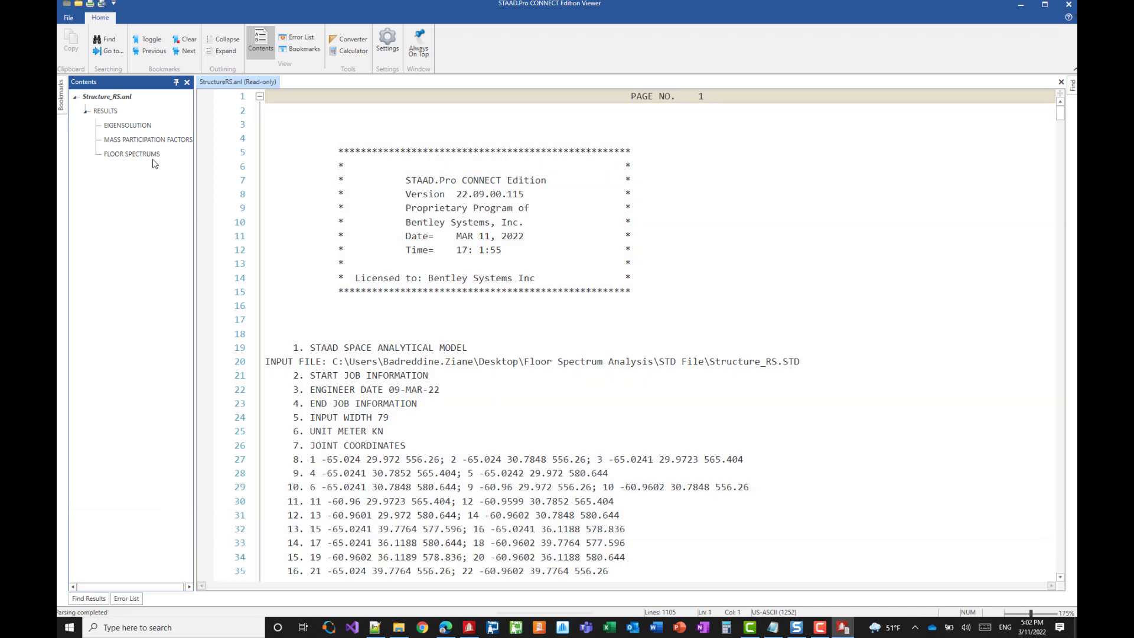
# Review mass participation for all 50 modes, marking mode 42's cumulative participation values
pyautogui.click(151, 141)
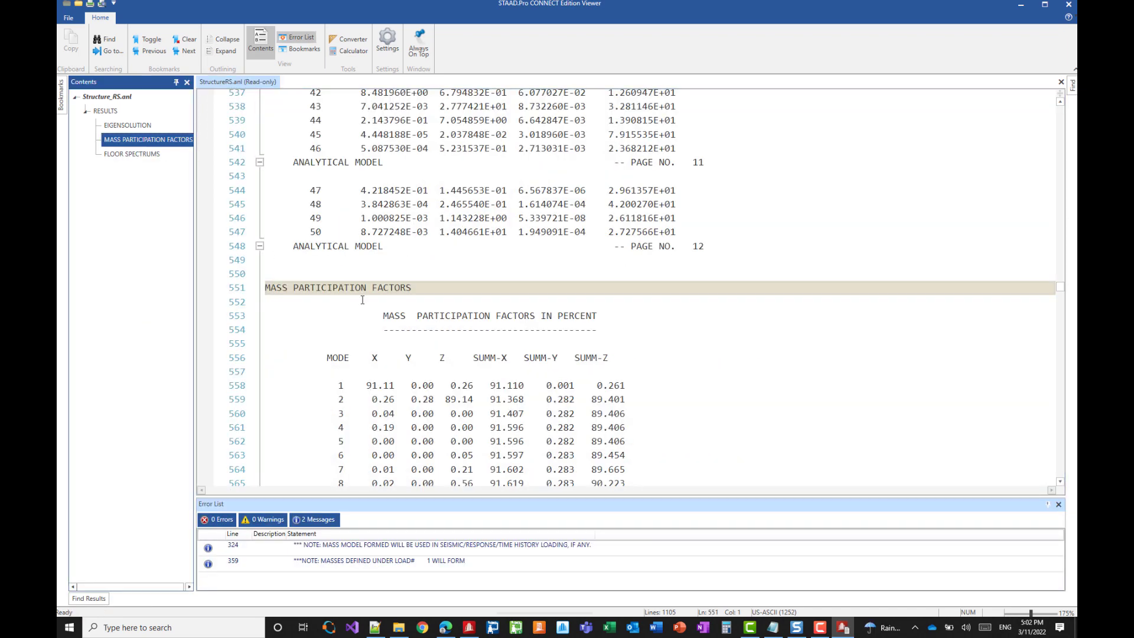
pyautogui.scroll(-8, 362, 300)
pyautogui.scroll(-8, 362, 300)
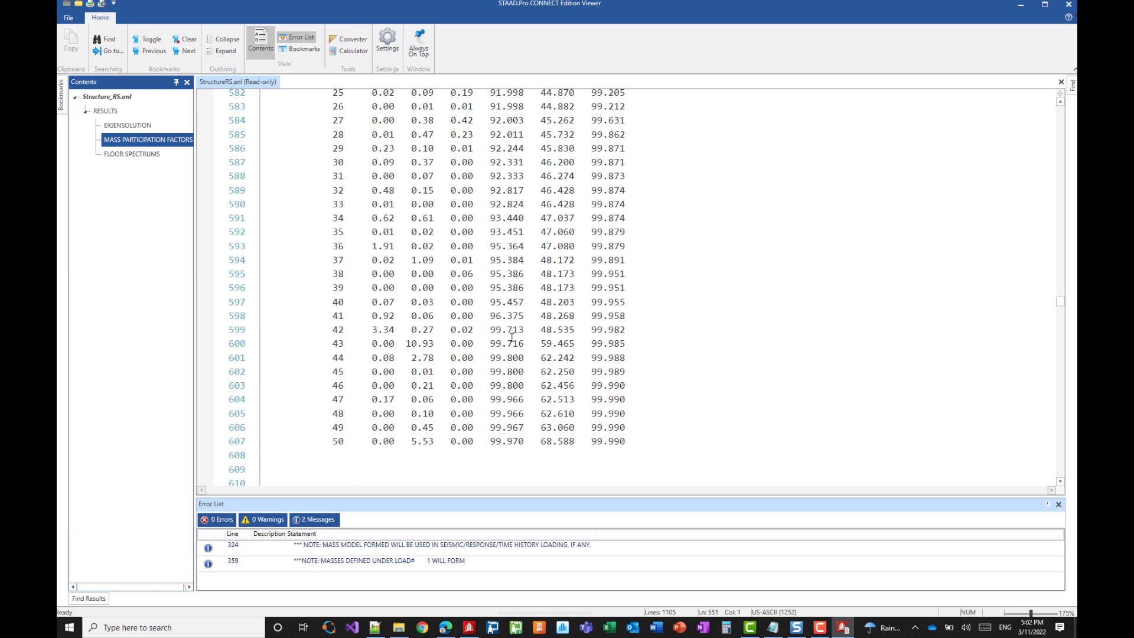
pyautogui.doubleClick(495, 329)
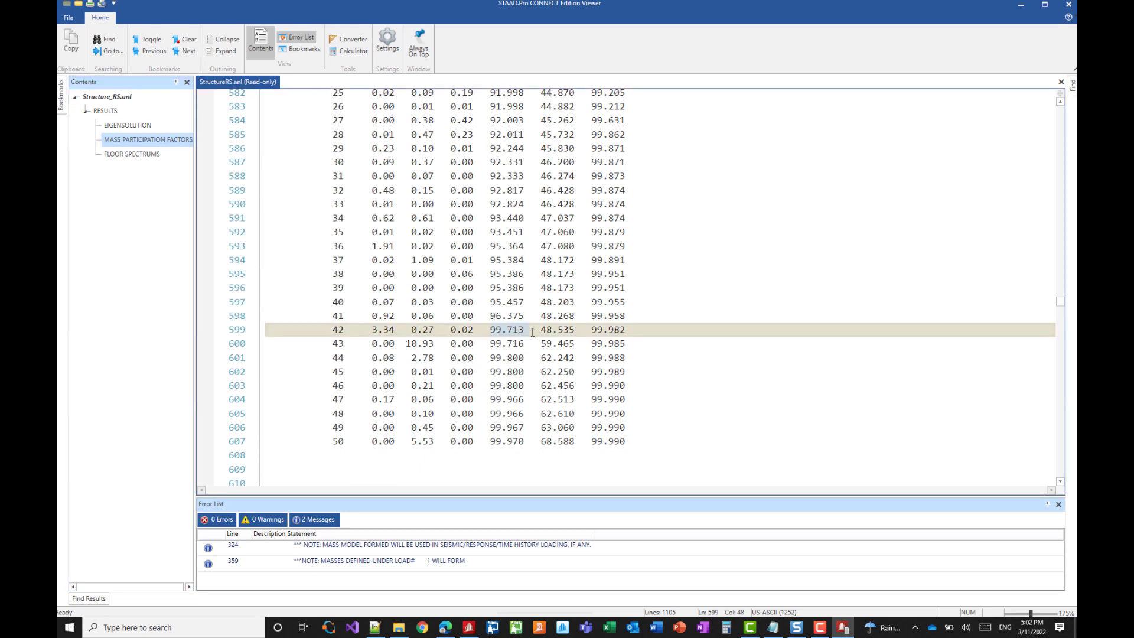
pyautogui.moveTo(532, 332); pyautogui.dragTo(626, 334)
# Scroll past the missing-mass calculations and X floor spectrum values to the report's end at line 1105
pyautogui.scroll(-20, 548, 312)
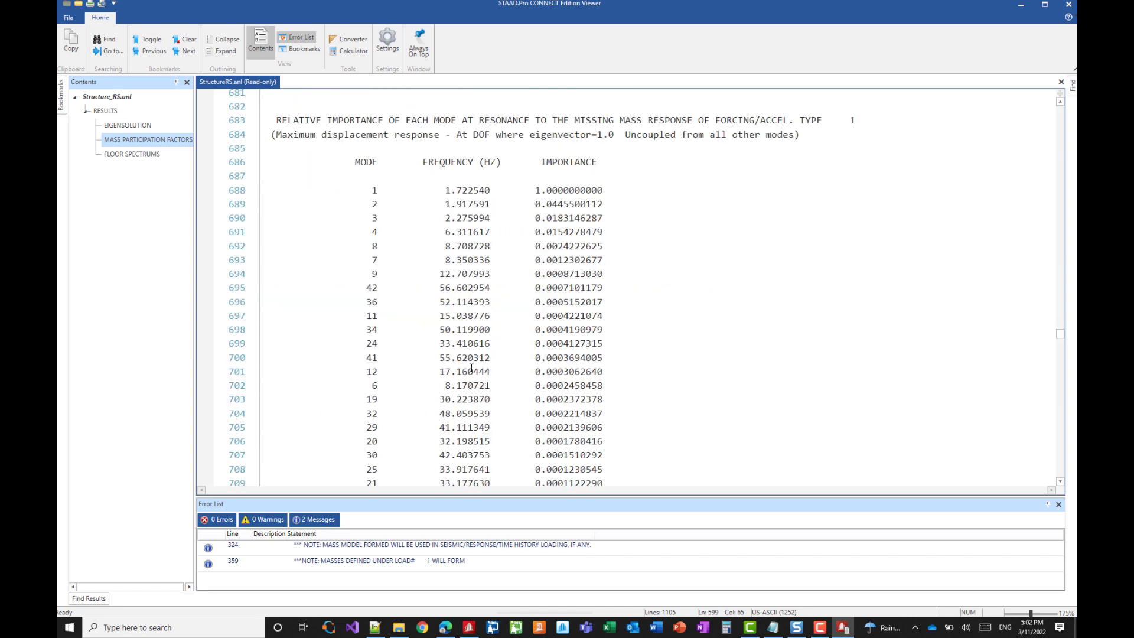
pyautogui.scroll(3, 472, 368)
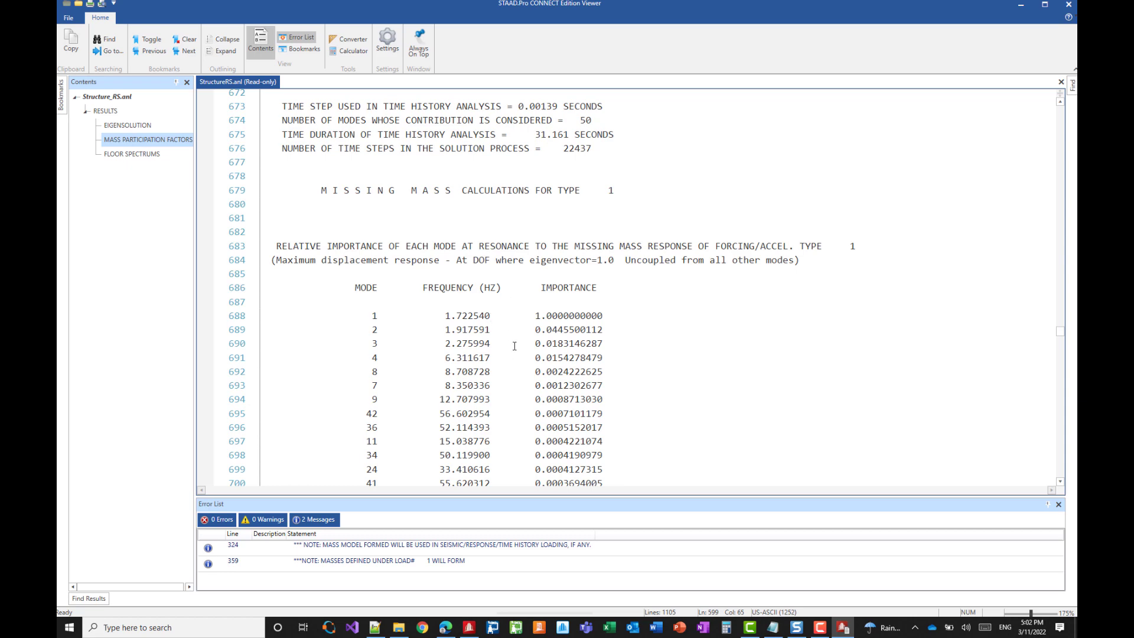
pyautogui.scroll(-8, 514, 348)
pyautogui.scroll(-7, 515, 347)
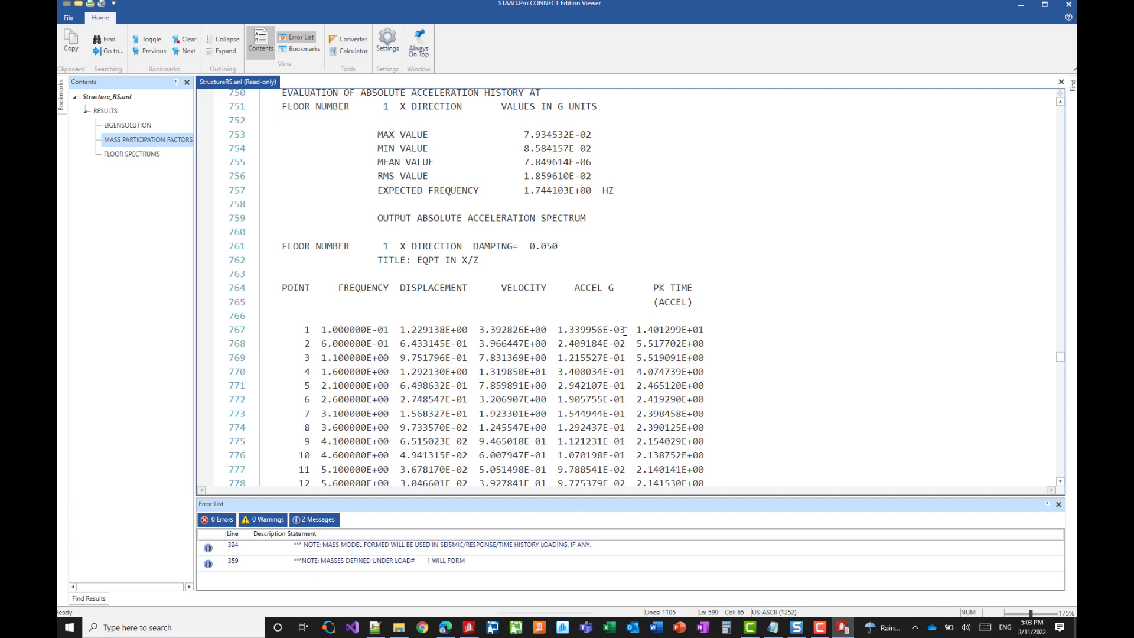
pyautogui.moveTo(625, 331); pyautogui.dragTo(560, 331)
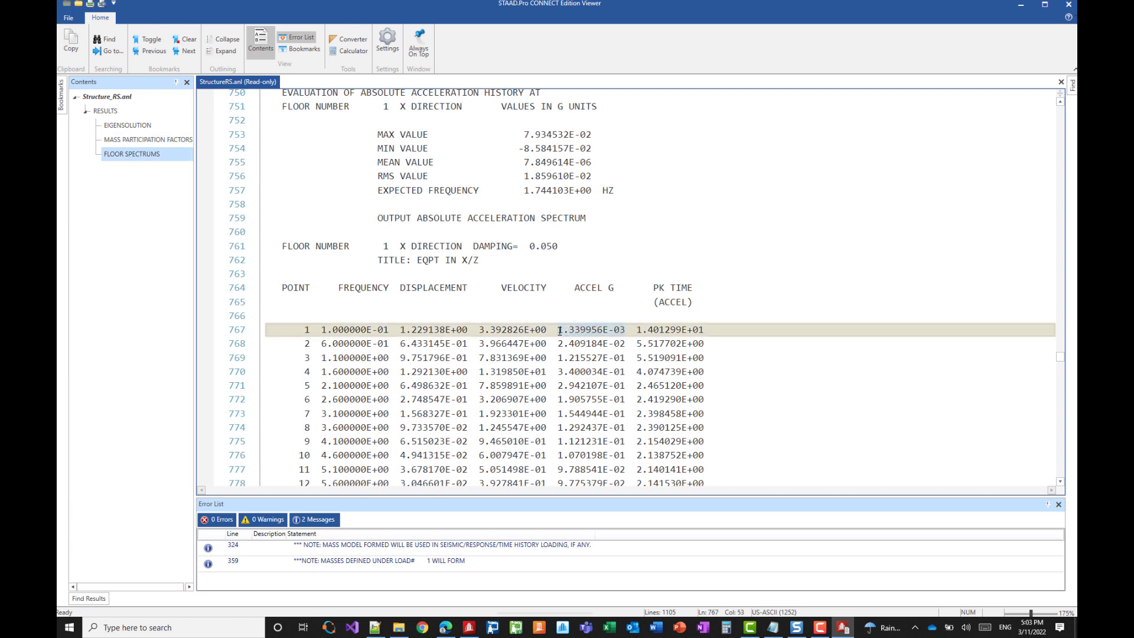
pyautogui.moveTo(1060, 356); pyautogui.dragTo(1061, 472)
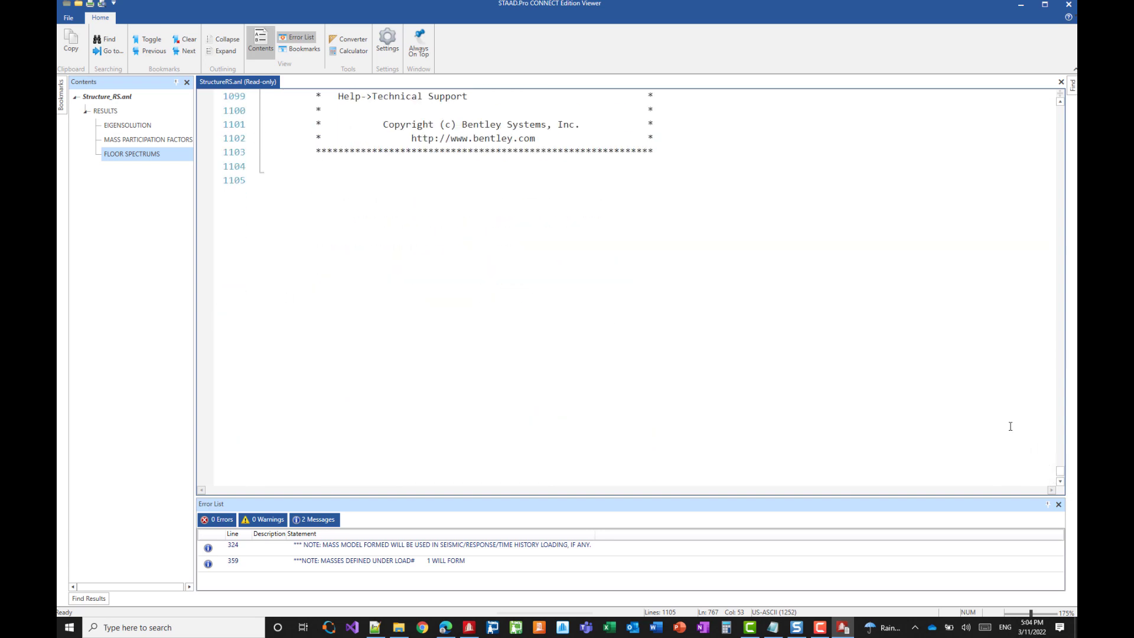
# Close the report and display the Floor Spectrum graph and table layout in Postprocessing
pyautogui.click(1068, 4)
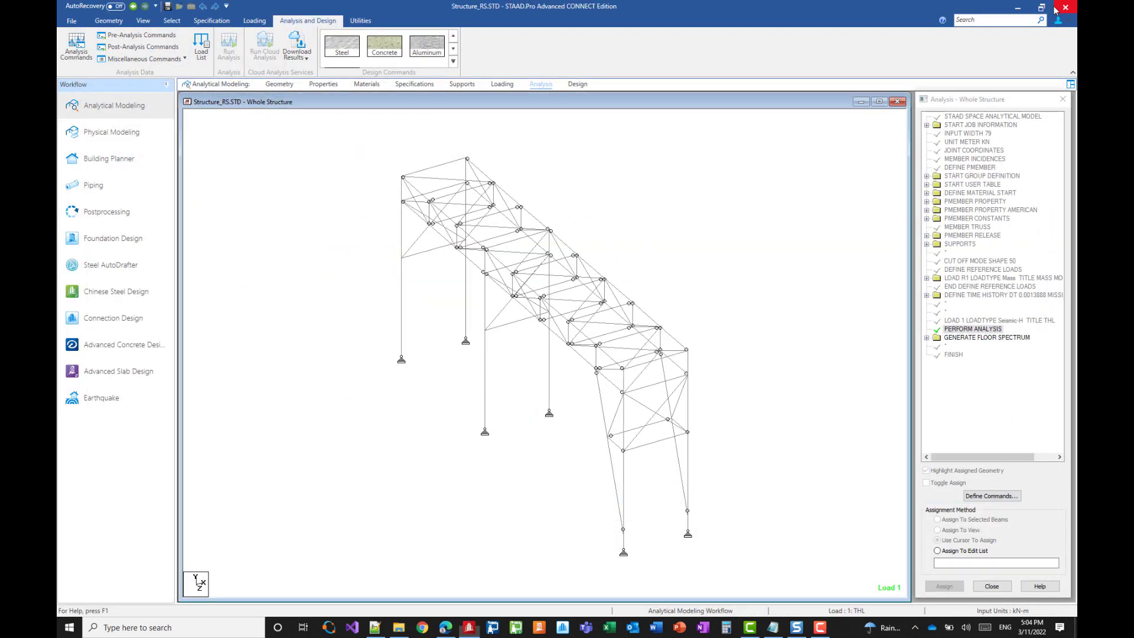
pyautogui.click(131, 217)
pyautogui.press('Return')
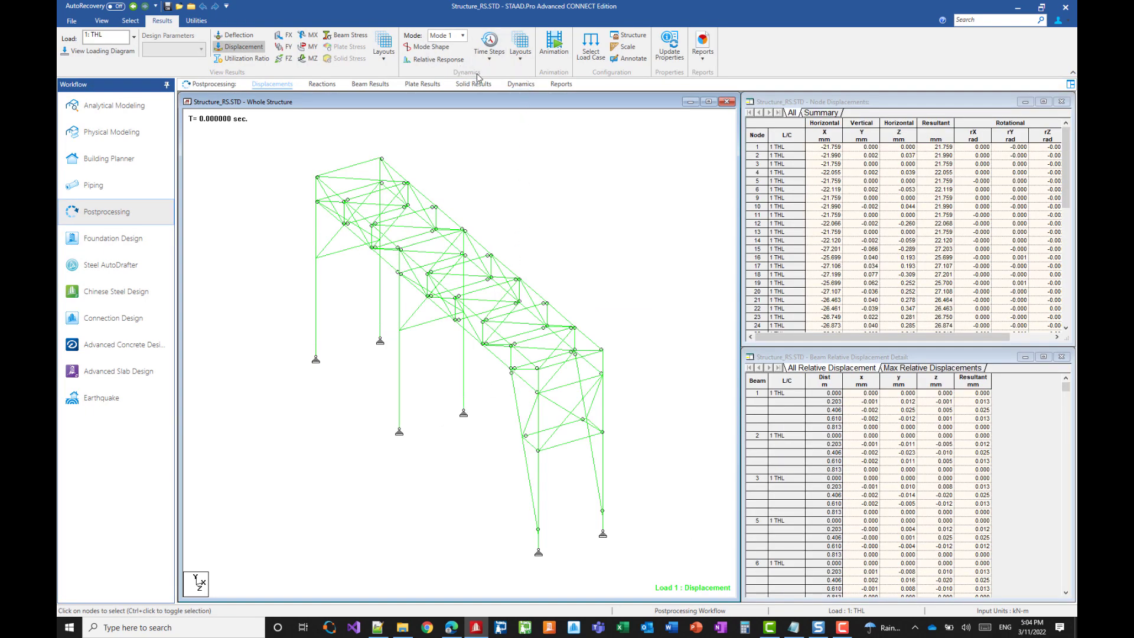
pyautogui.click(521, 62)
pyautogui.click(470, 117)
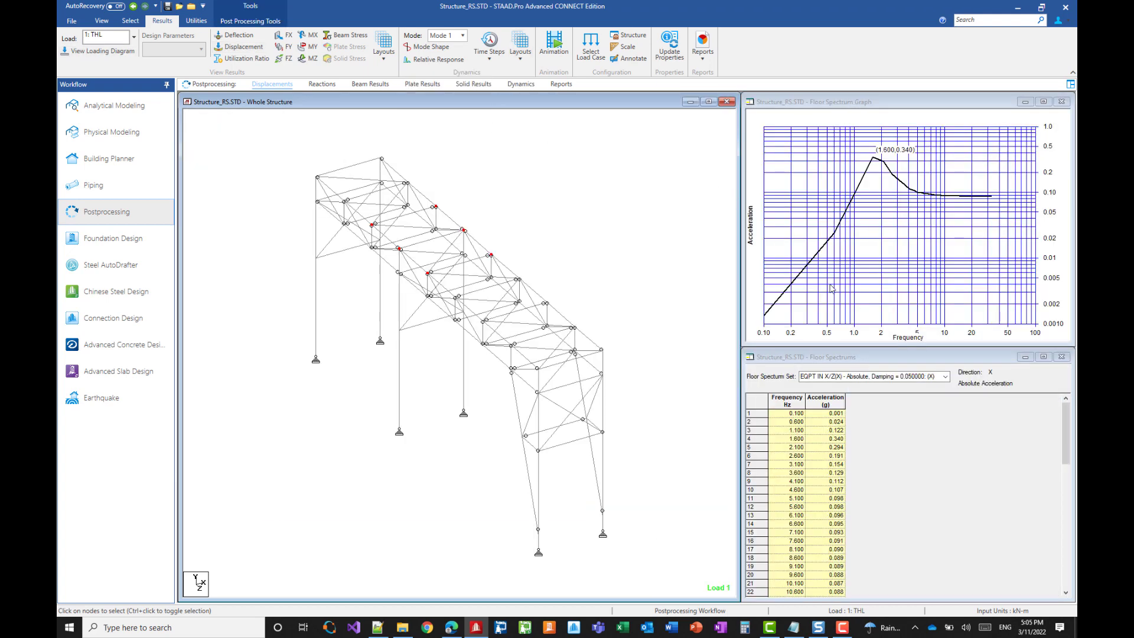
# Compare the X 0.07 and Z 0.05 damping sets, then return to X at 0.05 damping
pyautogui.click(946, 377)
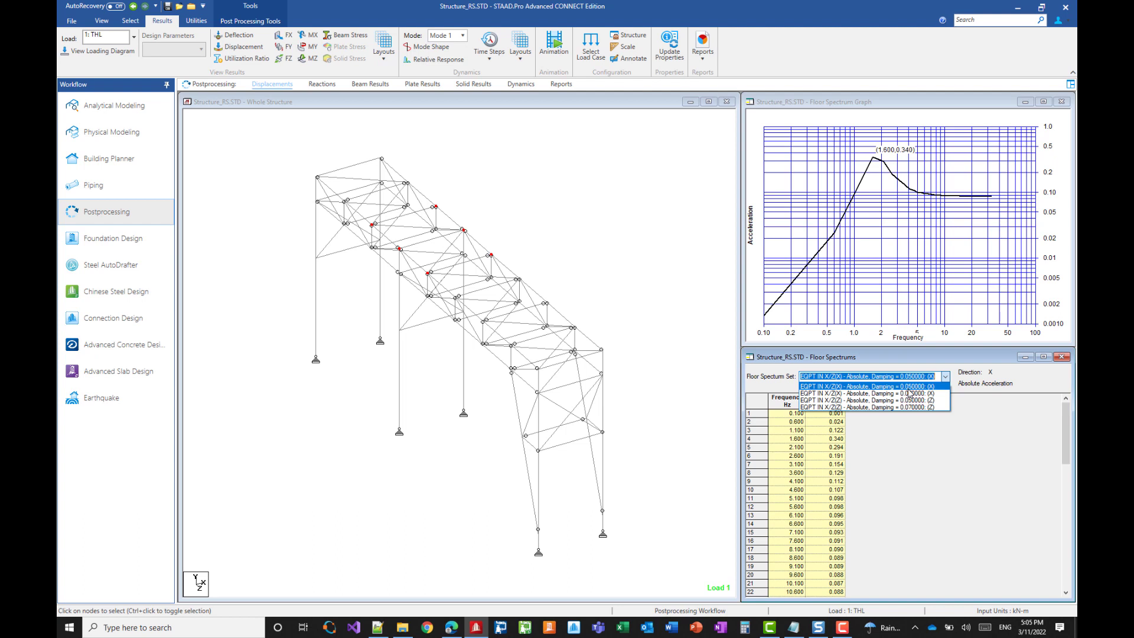
pyautogui.click(910, 393)
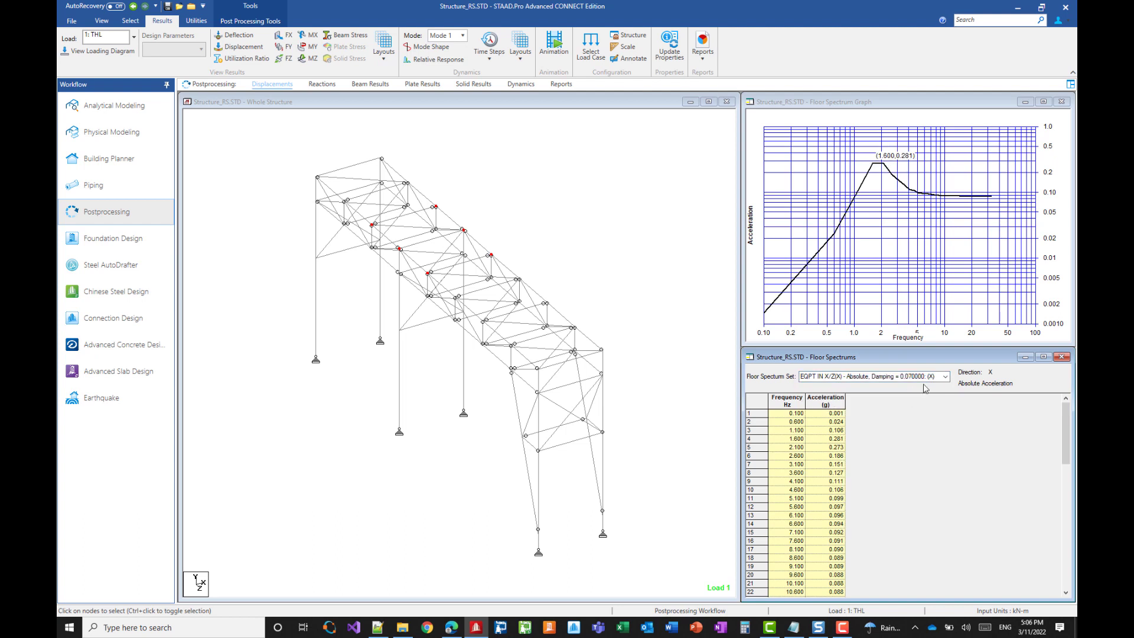
pyautogui.click(945, 376)
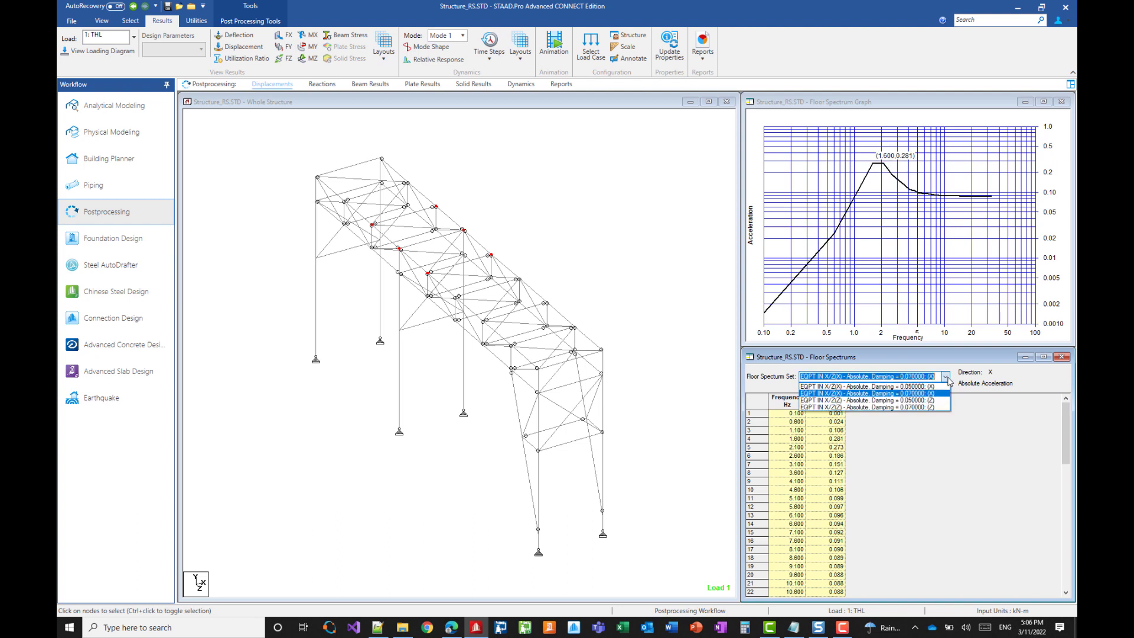
pyautogui.click(935, 400)
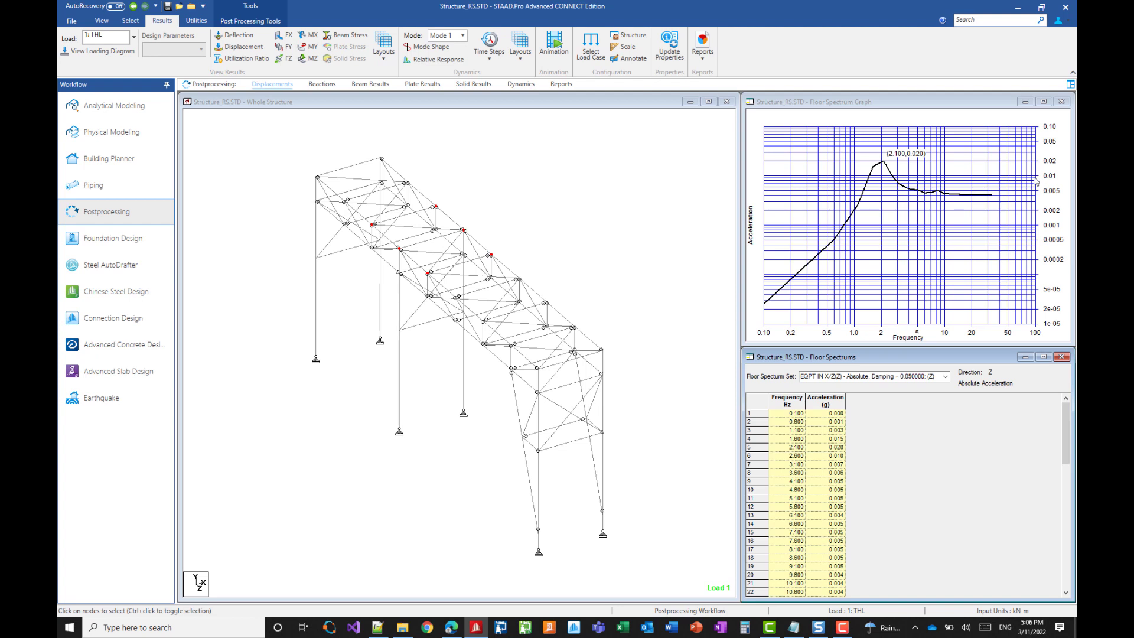
pyautogui.click(947, 378)
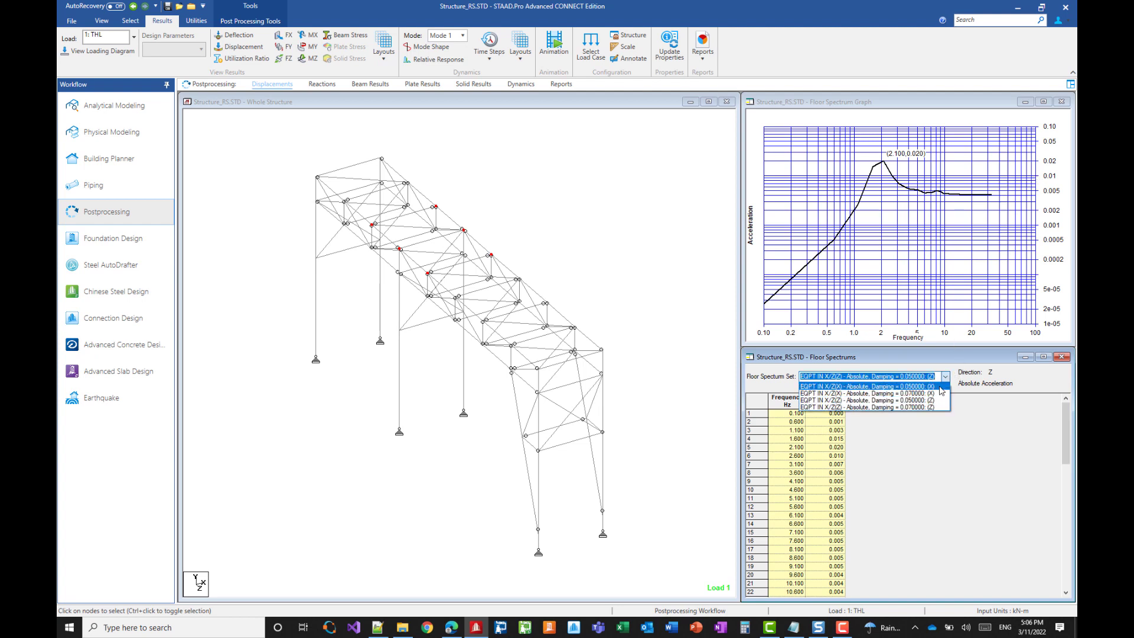
pyautogui.click(941, 387)
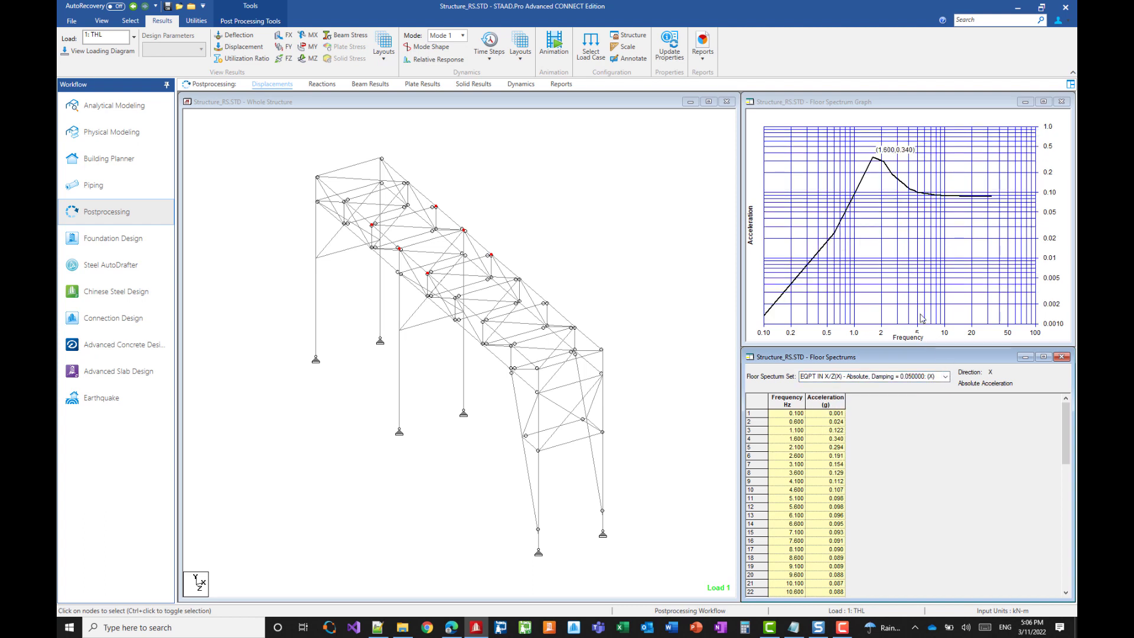
# Switch the spectrum to linear axes and back to log-log, then select the whole table
pyautogui.rightClick(890, 232)
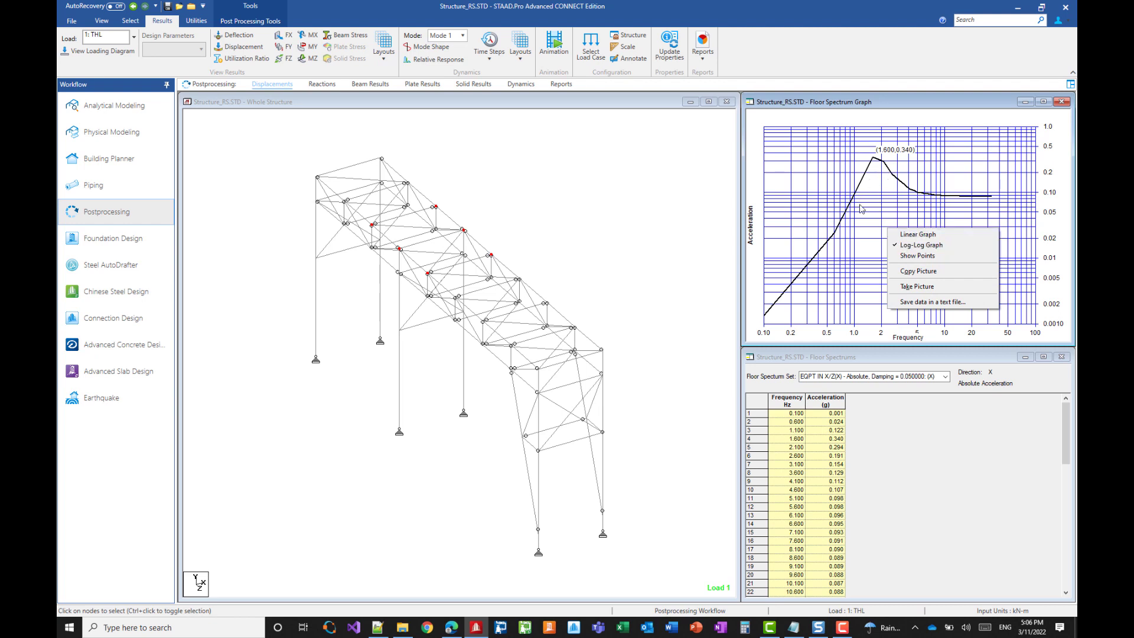
pyautogui.click(897, 235)
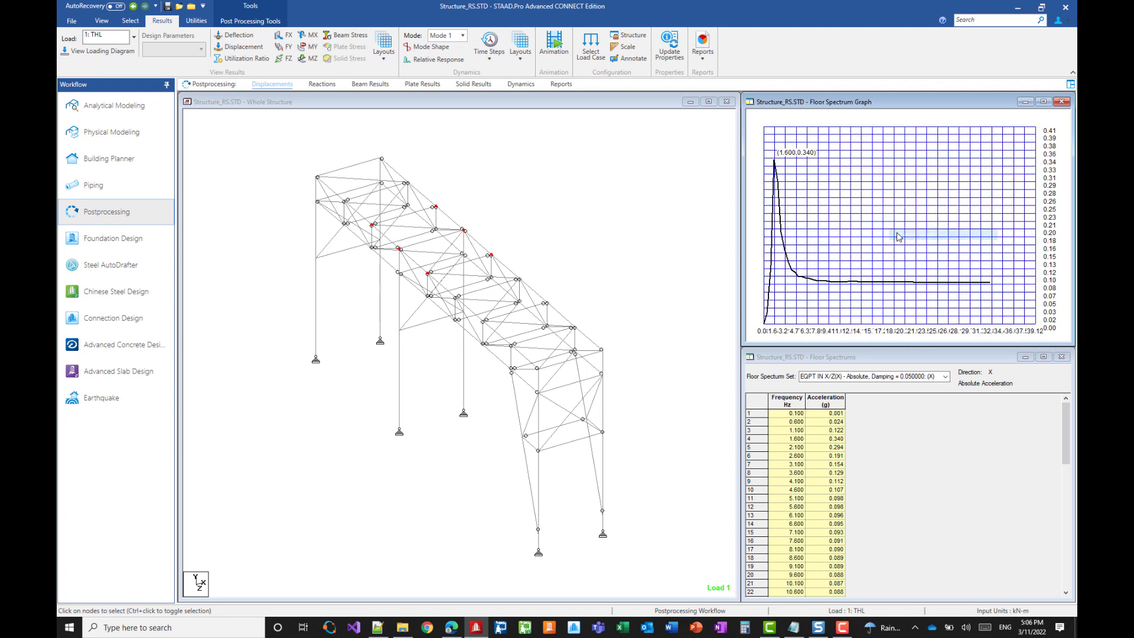
pyautogui.rightClick(897, 234)
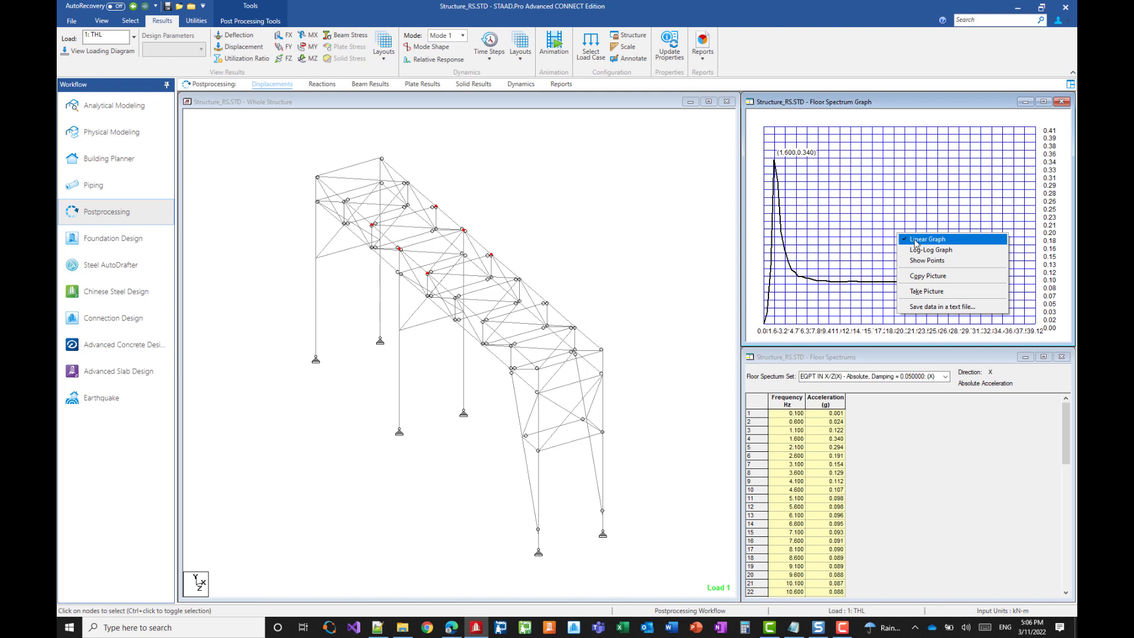
pyautogui.click(918, 252)
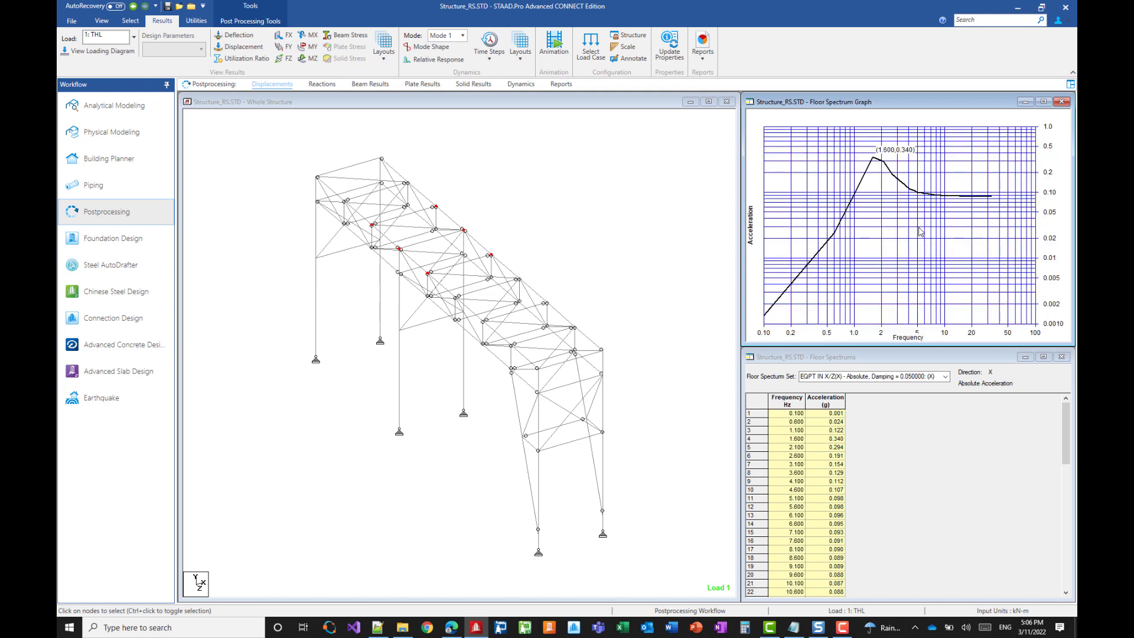
pyautogui.click(762, 403)
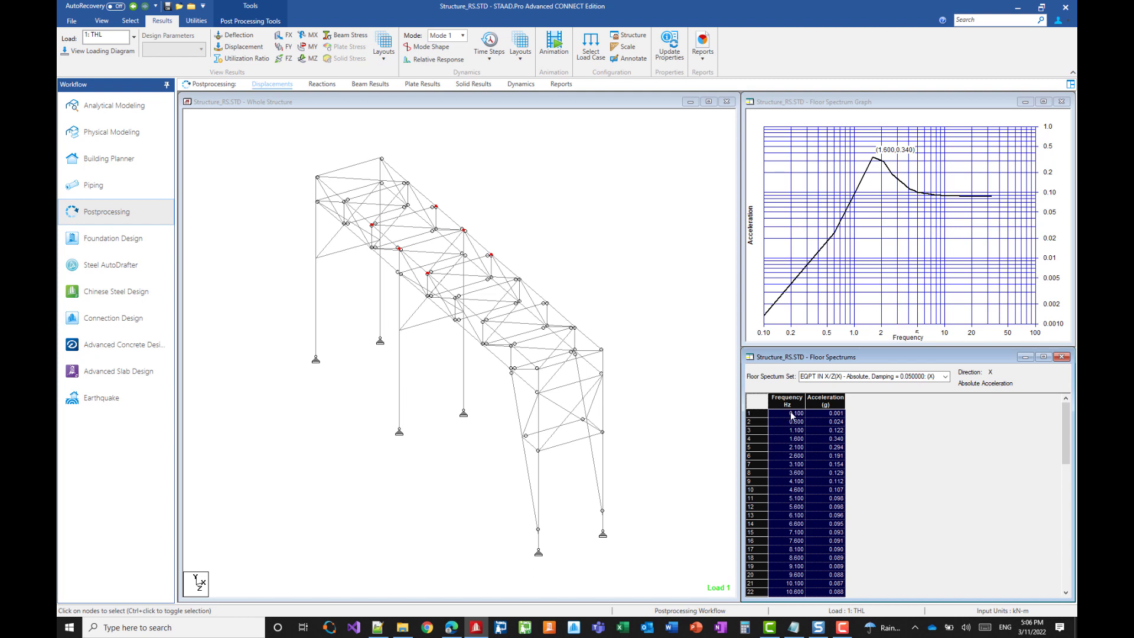
pyautogui.rightClick(916, 229)
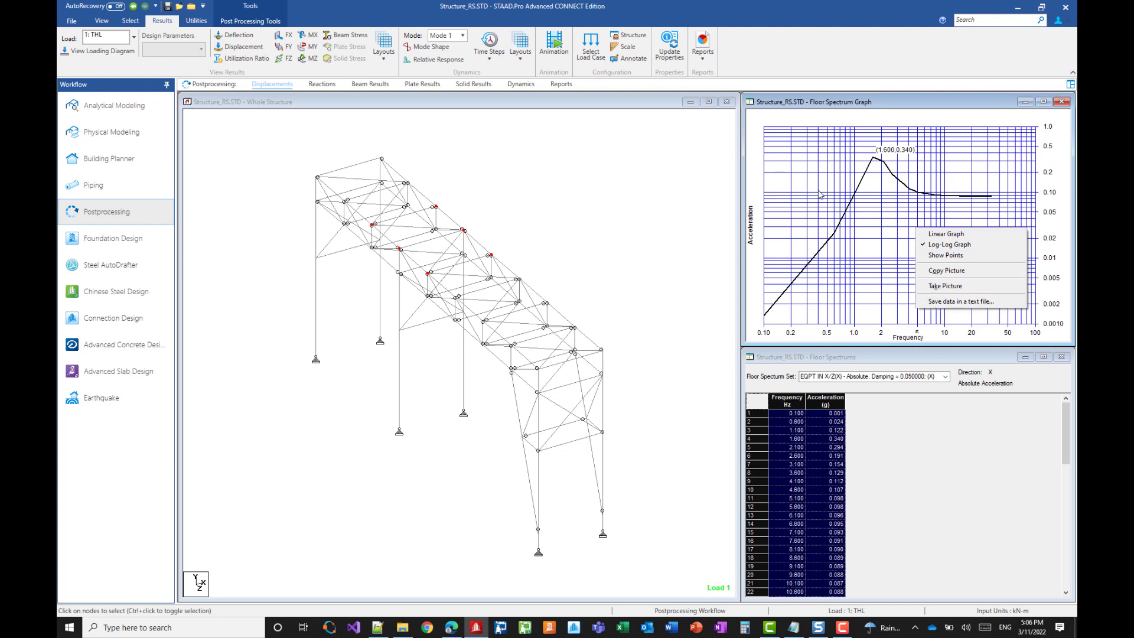